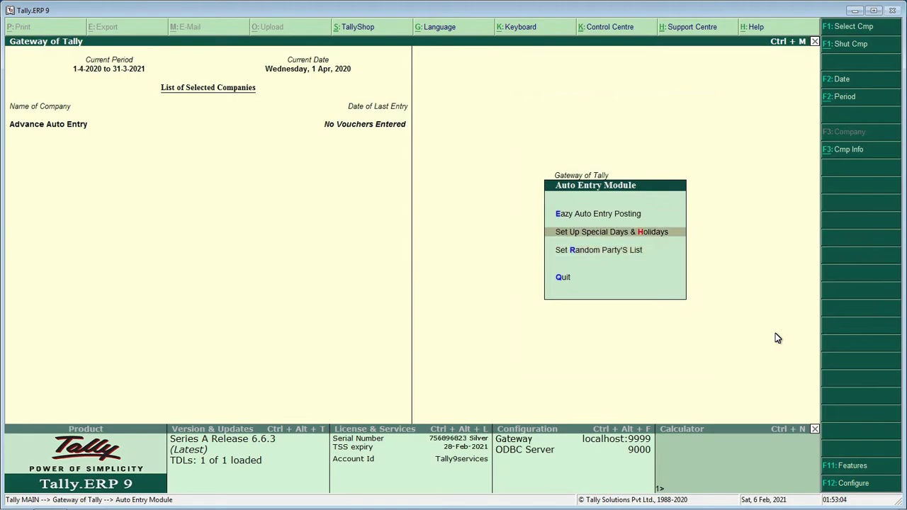
- Open the random party list setup and keep Party -1 through Party -7 in rows 1 to 7
{"action": "key", "text": "Down"}
{"action": "key", "text": "Up"}
{"action": "key", "text": "Up"}
{"action": "key", "text": "Down"}
{"action": "key", "text": "Down"}
{"action": "key", "text": "Return"}
{"action": "key", "text": "Return"}
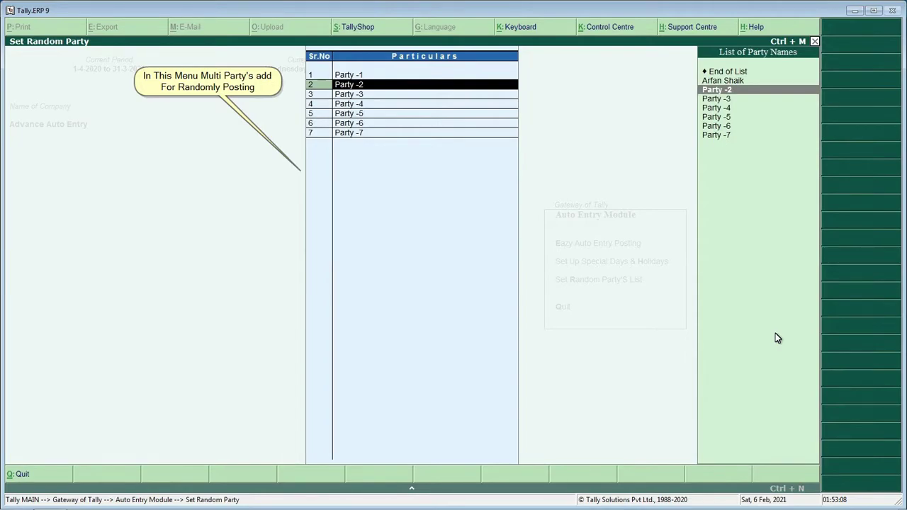
{"action": "key", "text": "Return"}
{"action": "key", "text": "Return"}
{"action": "key", "text": "Return"}
{"action": "key", "text": "Return"}
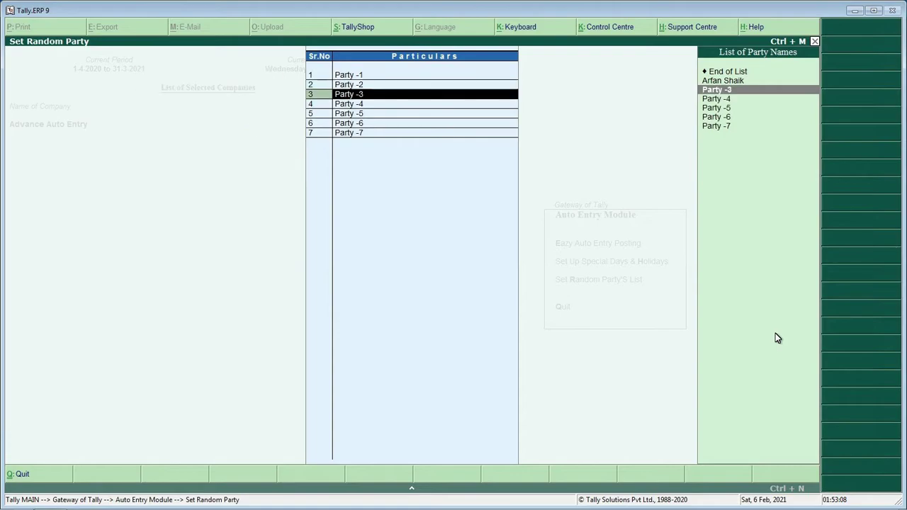
{"action": "key", "text": "Return"}
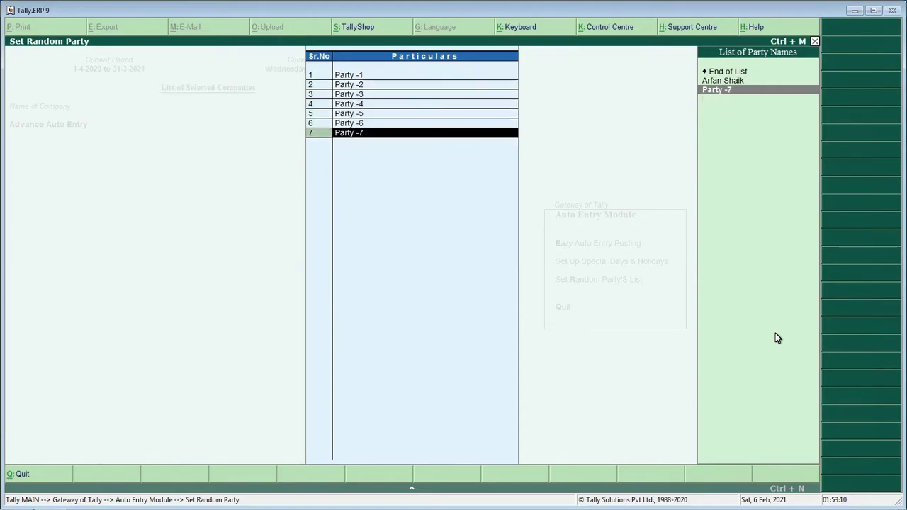
{"action": "key", "text": "Return"}
- Add the remaining available party in row 8 of the random party list and save the list
{"action": "key", "text": "Down"}
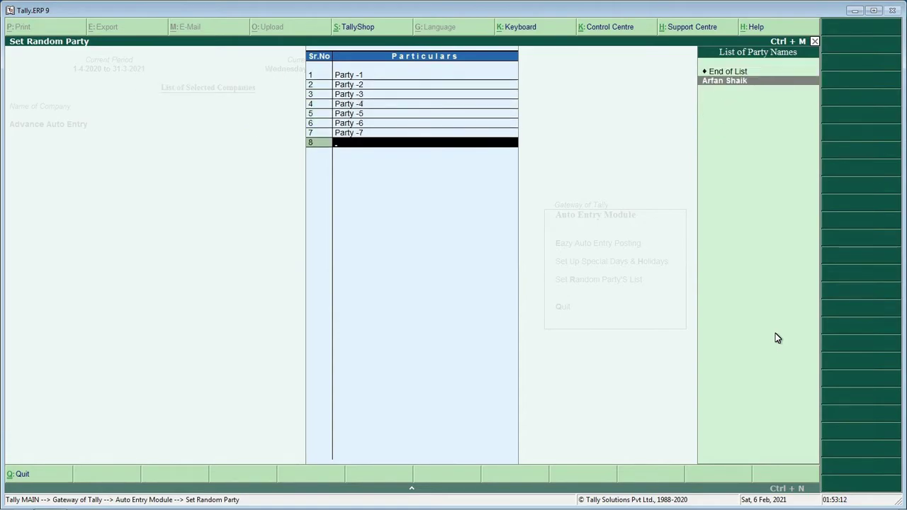
{"action": "key", "text": "Return"}
{"action": "key", "text": "Return"}
{"action": "key", "text": "Return"}
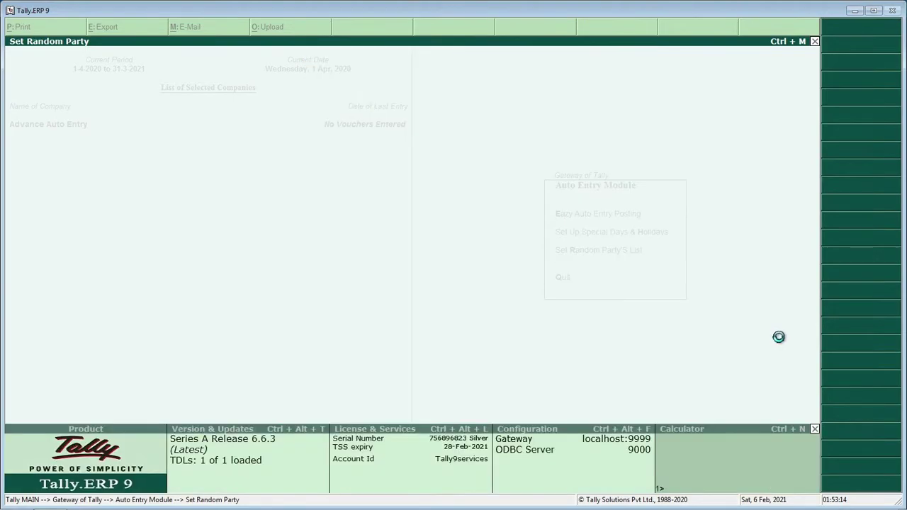
- Open the special days and holidays setup, keep the 1-Apr-2020 Special Holiday entry, and save it
{"action": "key", "text": "Up"}
{"action": "key", "text": "Return"}
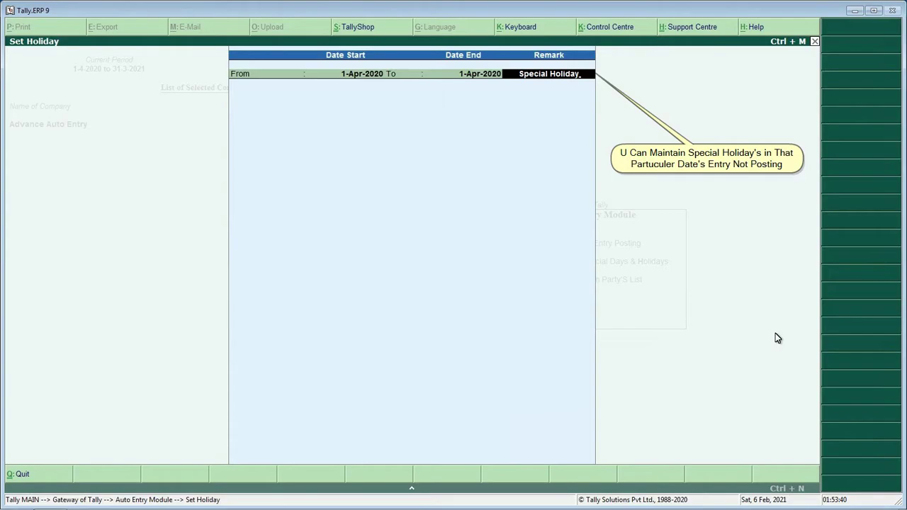
{"action": "key", "text": "Return"}
{"action": "key", "text": "Return"}
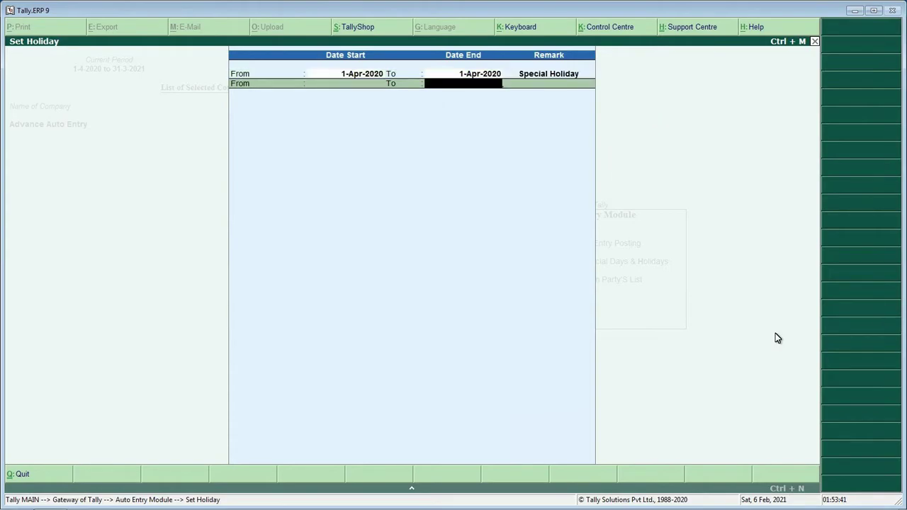
{"action": "key", "text": "Return"}
{"action": "key", "text": "Return"}
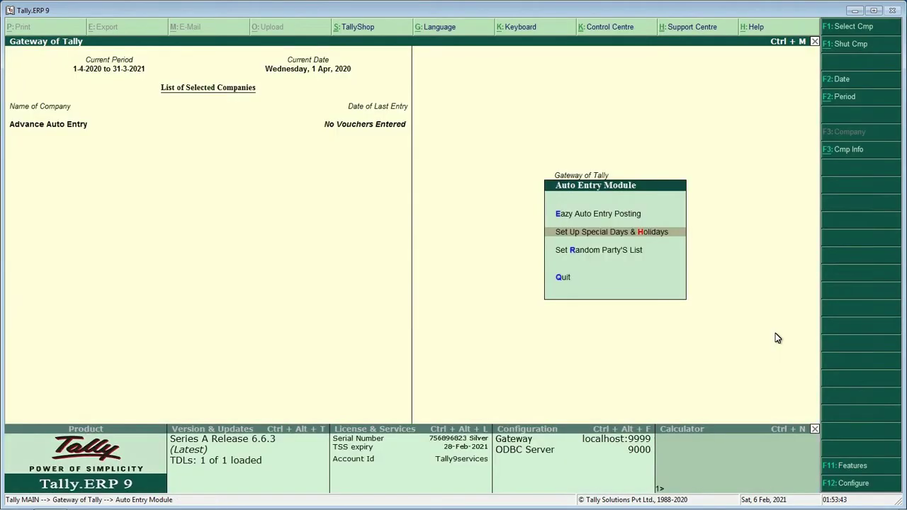
- Open Eazy Auto Entry Posting and set the country mode to India
{"action": "key", "text": "Up"}
{"action": "key", "text": "Return"}
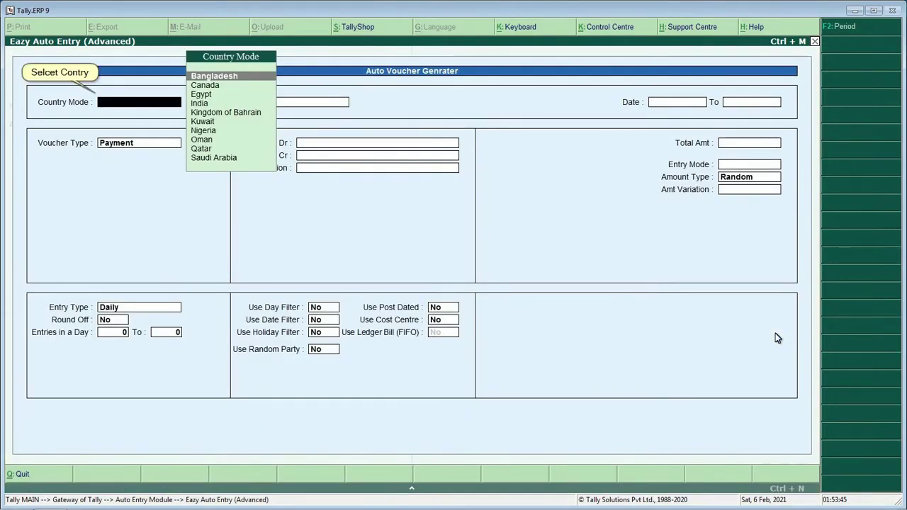
{"action": "key", "text": "Down"}
{"action": "key", "text": "Down"}
{"action": "key", "text": "Down"}
{"action": "key", "text": "Down"}
{"action": "key", "text": "Down"}
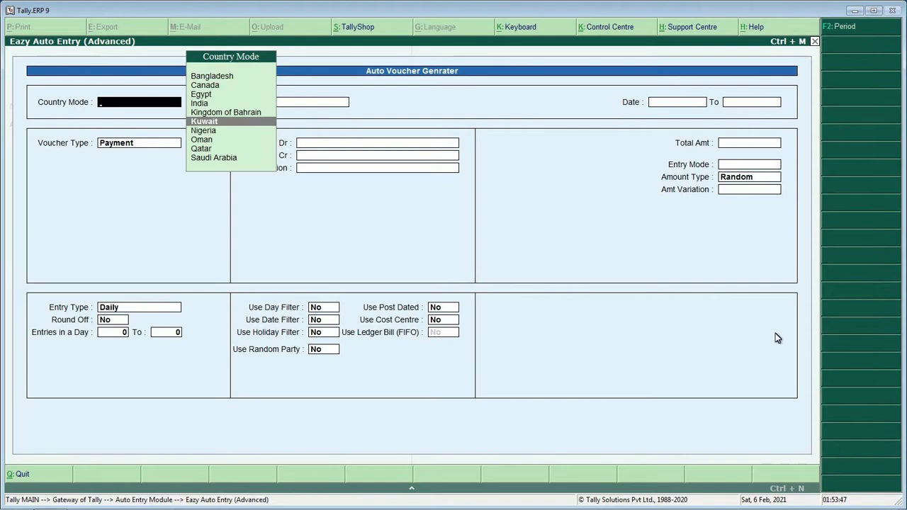
{"action": "key", "text": "Up"}
{"action": "key", "text": "Up"}
{"action": "key", "text": "Return"}
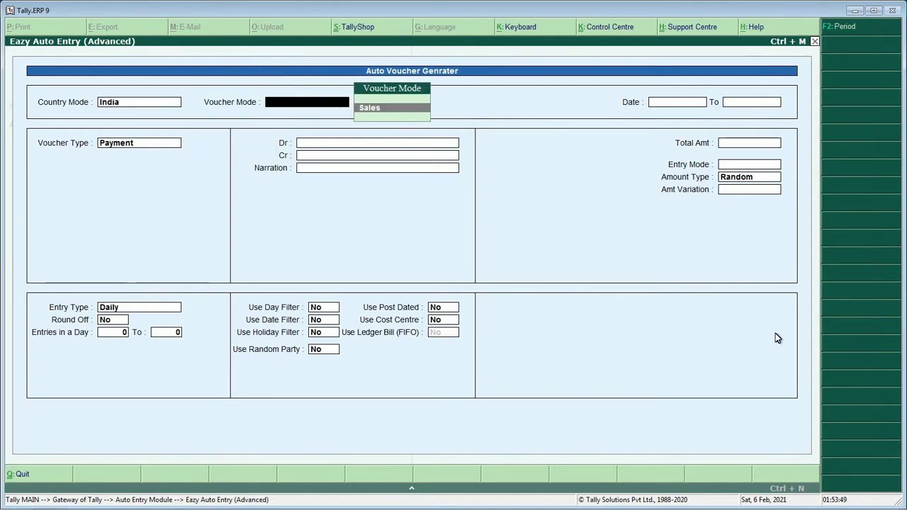
- Set the voucher mode to Sales and the posting period from 1-Apr-2020 to 30-May-2020
{"action": "key", "text": "Return"}
{"action": "type", "text": "1.4."}
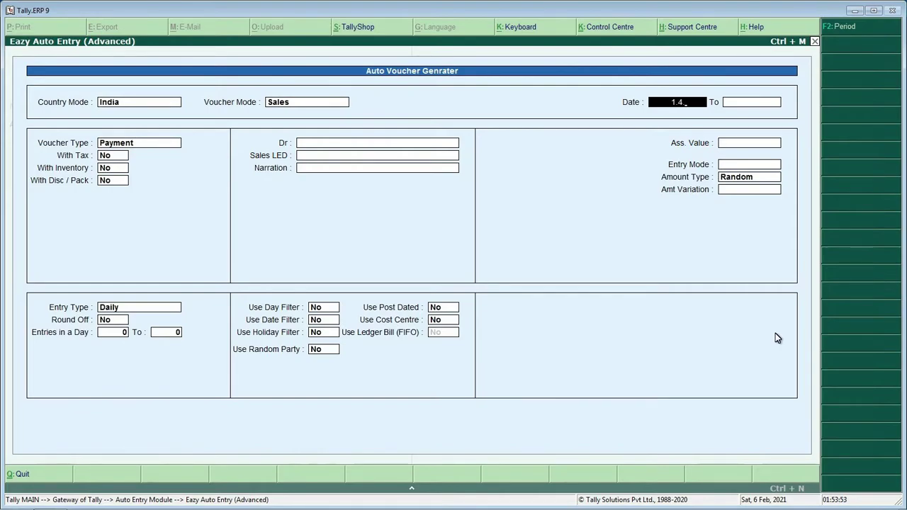
{"action": "key", "text": "Return"}
{"action": "type", "text": "30."}
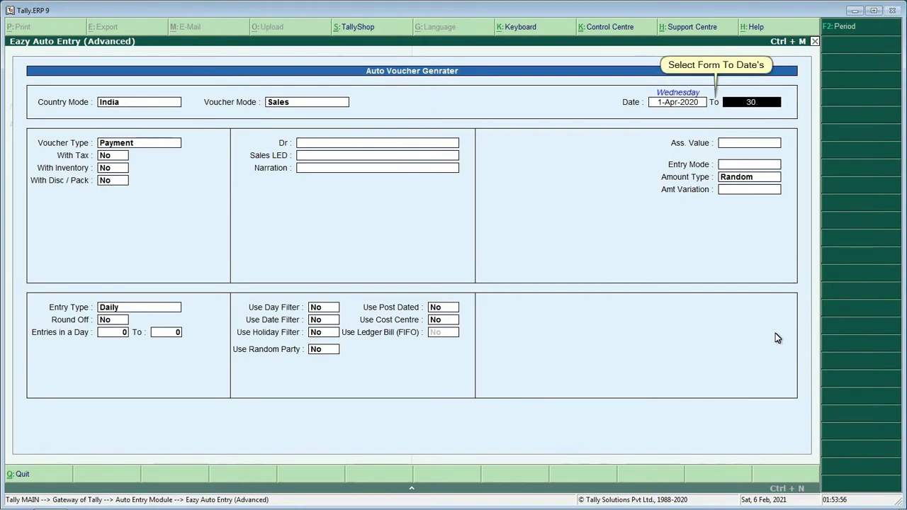
{"action": "key", "text": "Return"}
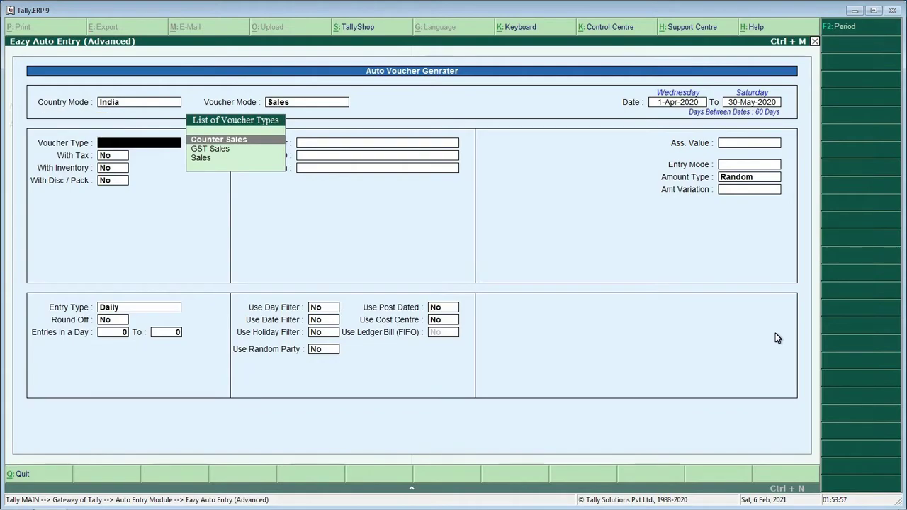
- Choose GST Sales as the voucher type
{"action": "key", "text": "Down"}
{"action": "key", "text": "Down"}
{"action": "key", "text": "Up"}
{"action": "key", "text": "Up"}
{"action": "key", "text": "Up"}
{"action": "key", "text": "Up"}
{"action": "key", "text": "Up"}
{"action": "key", "text": "Down"}
{"action": "key", "text": "Return"}
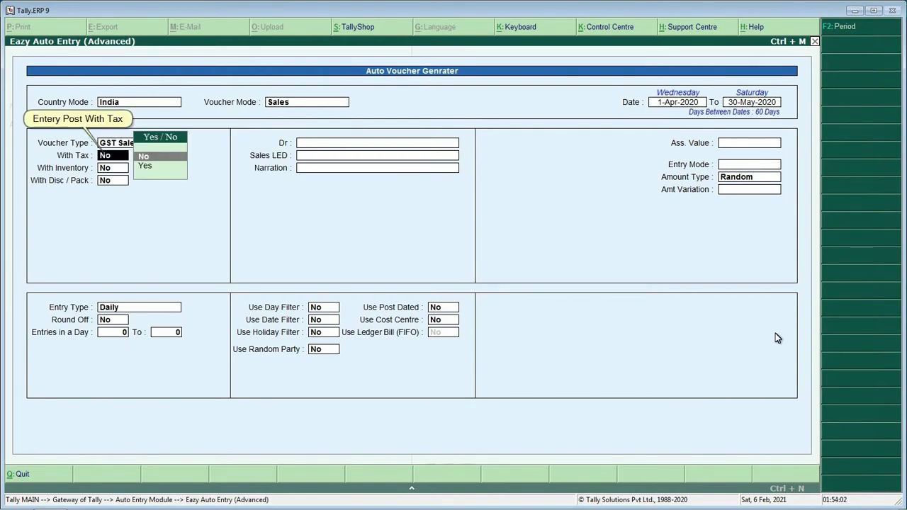
- Set With Tax to Yes for the GST Sales vouchers
{"action": "key", "text": "Down"}
{"action": "key", "text": "Up"}
{"action": "key", "text": "Down"}
{"action": "key", "text": "Up"}
{"action": "key", "text": "Down"}
{"action": "key", "text": "Up"}
{"action": "key", "text": "Down"}
{"action": "key", "text": "Return"}
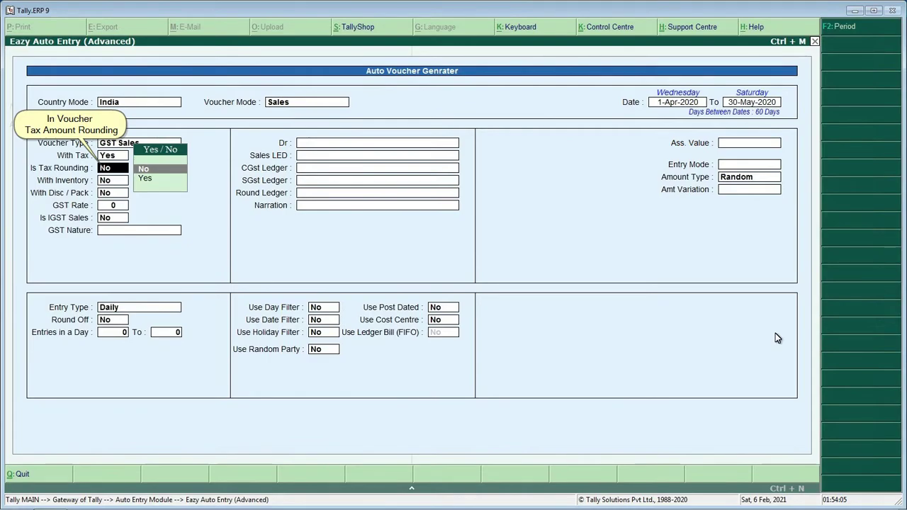
- Keep tax rounding set to No
{"action": "key", "text": "Down"}
{"action": "key", "text": "Up"}
{"action": "key", "text": "Down"}
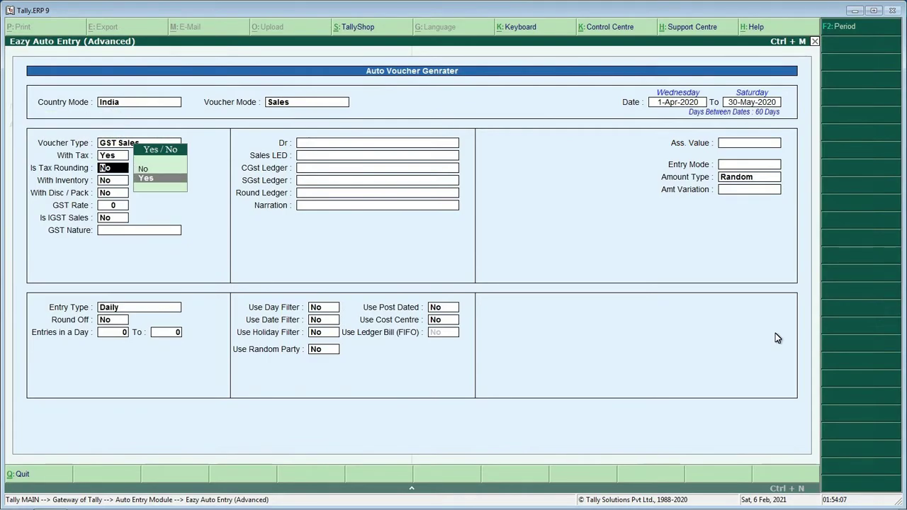
{"action": "key", "text": "Up"}
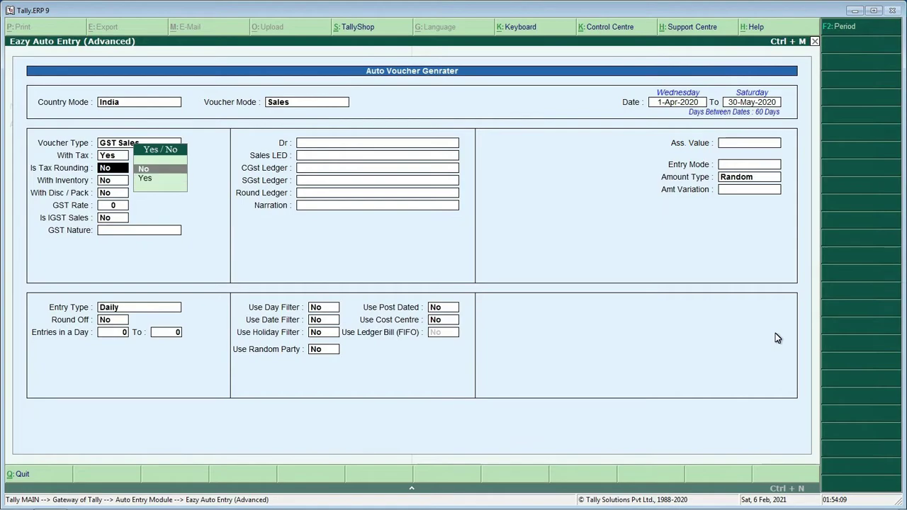
{"action": "key", "text": "Return"}
- Set With Inventory to Yes and open the stock item details
{"action": "key", "text": "Down"}
{"action": "key", "text": "Up"}
{"action": "key", "text": "Down"}
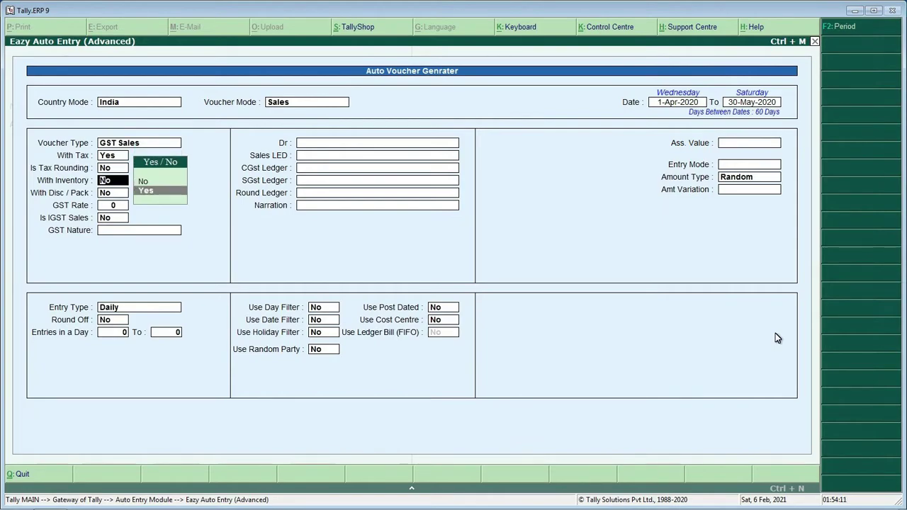
{"action": "key", "text": "Return"}
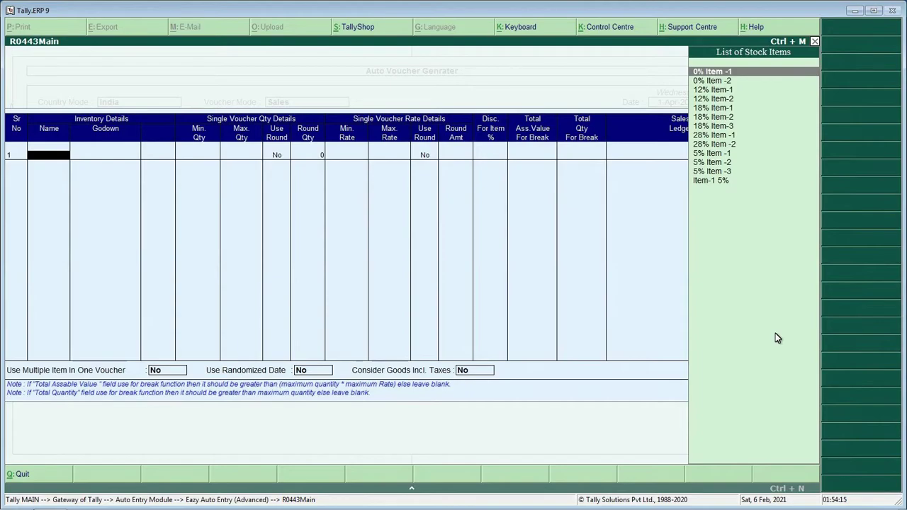
- Add 12% Item-1 from Main Location in row 1 with quantity 1 to 20 per voucher and no quantity rounding
{"action": "type", "text": "1"}
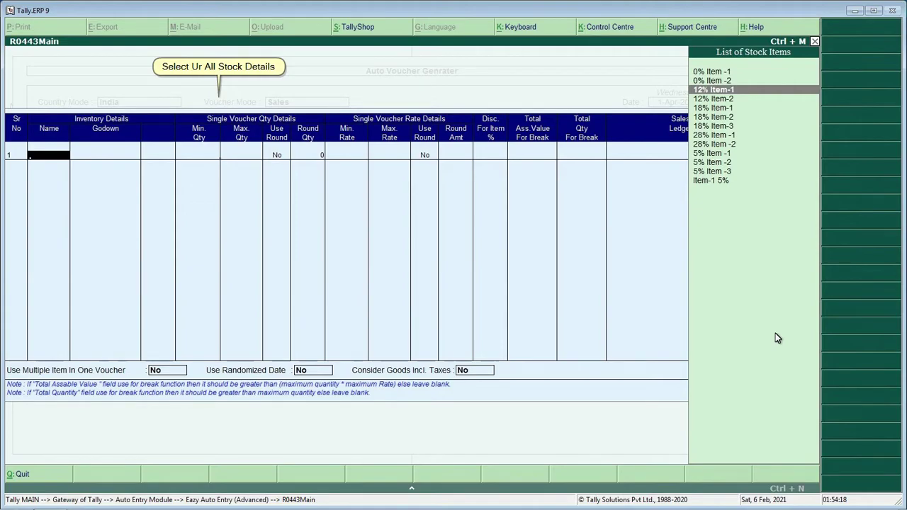
{"action": "key", "text": "Return"}
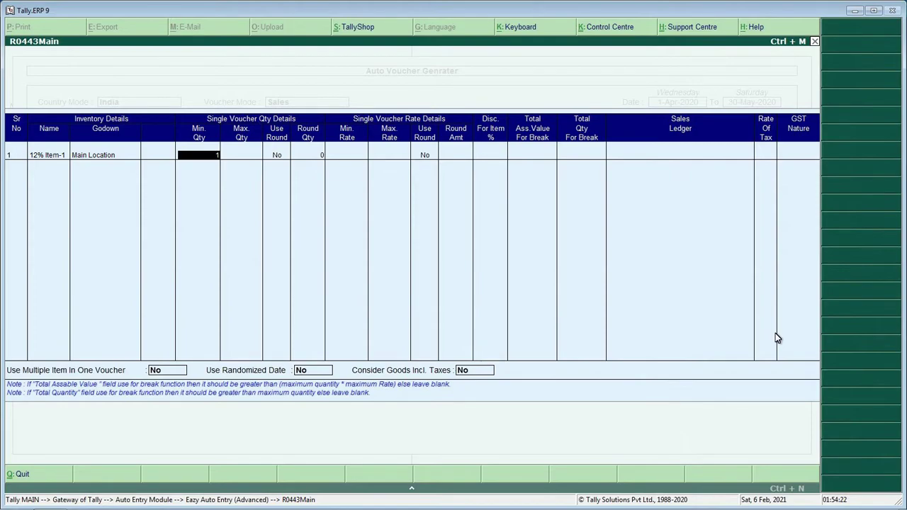
{"action": "type", "text": "1"}
{"action": "key", "text": "Return"}
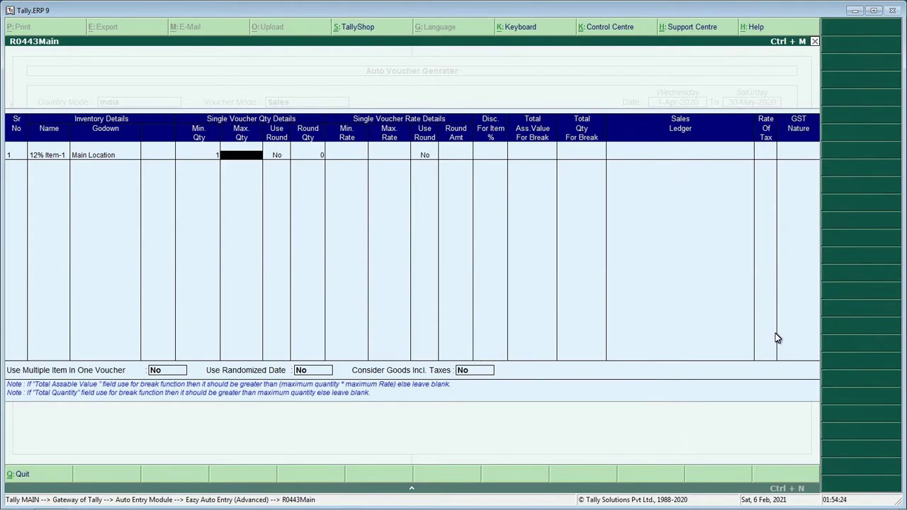
{"action": "type", "text": "20"}
{"action": "key", "text": "Return"}
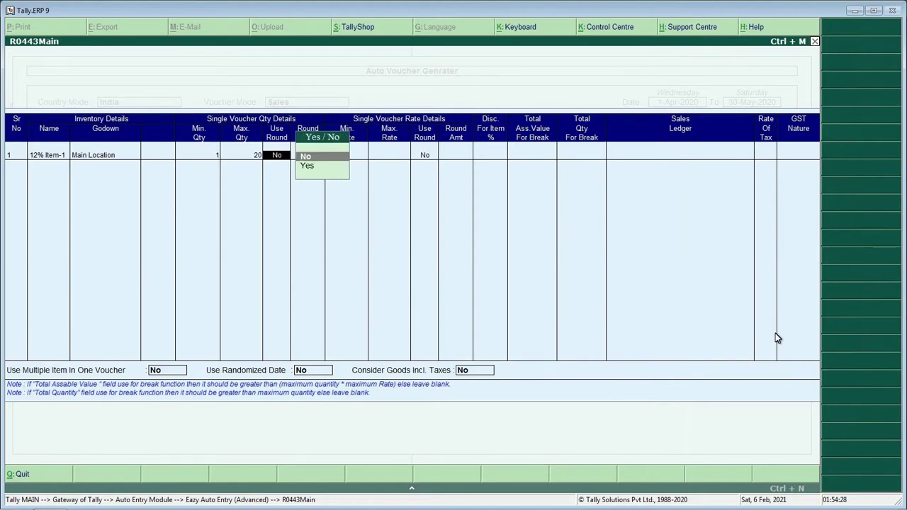
{"action": "key", "text": "Return"}
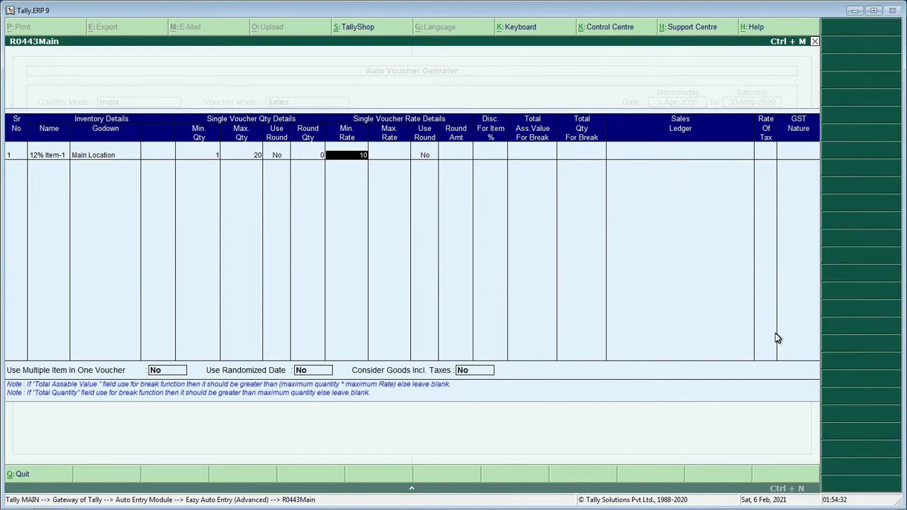
- Set the rate range of 12% Item-1 from 10.00 to 20.00 without rounding, with 0% discount and a blank total assessable value
{"action": "key", "text": "Return"}
{"action": "type", "text": "20"}
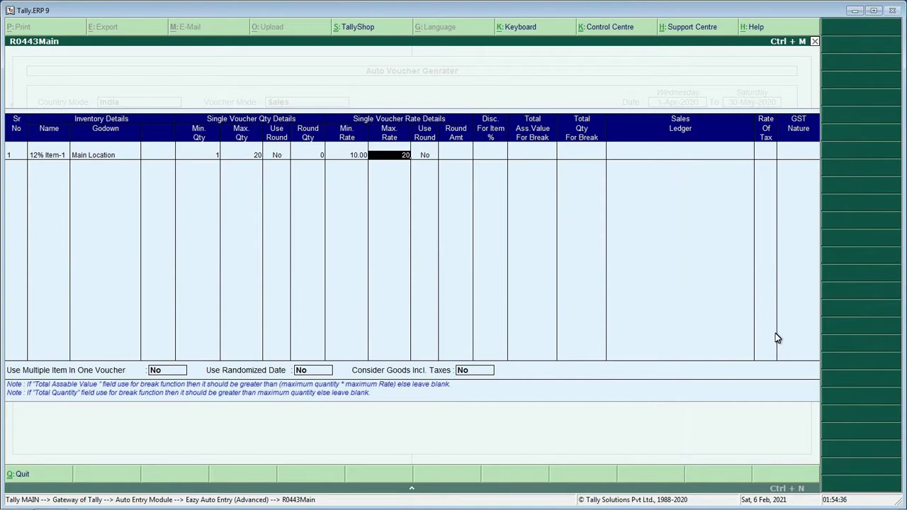
{"action": "key", "text": "Return"}
{"action": "key", "text": "Return"}
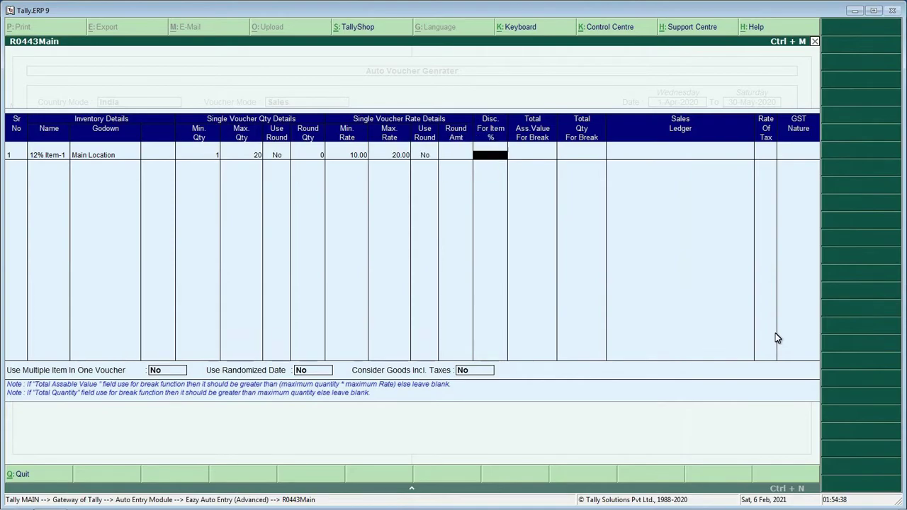
{"action": "key", "text": "Return"}
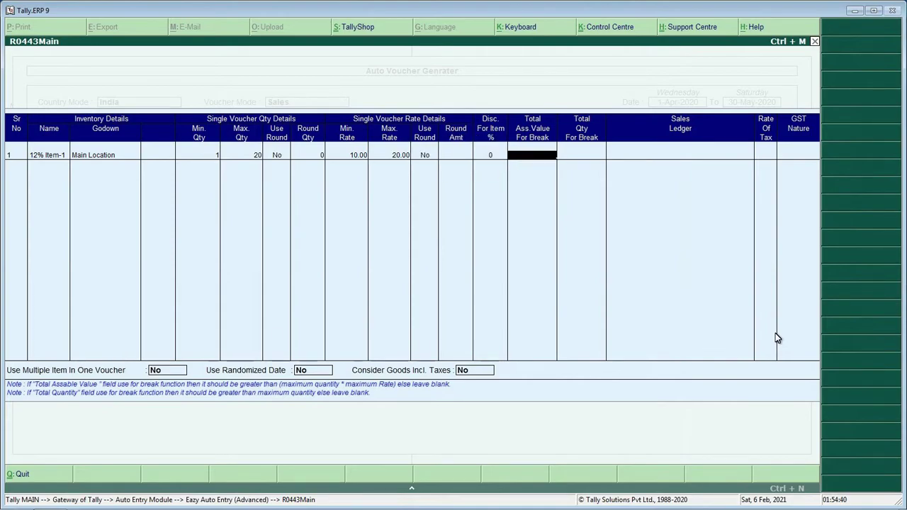
{"action": "key", "text": "Return"}
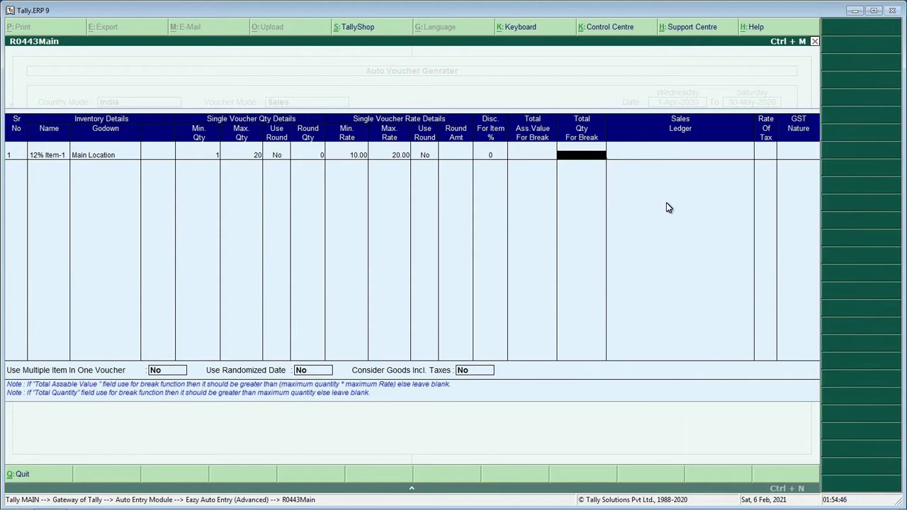
- Give 12% Item-1 a total break quantity of 1,000, the Sales GST ledger, a 12% tax rate and the Sales Taxable nature
{"action": "type", "text": "1,000"}
{"action": "key", "text": "Return"}
{"action": "key", "text": "Return"}
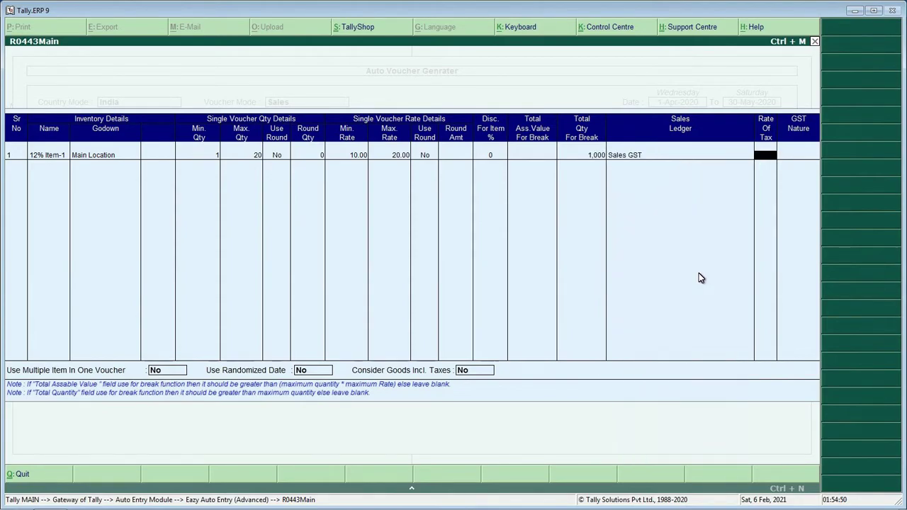
{"action": "type", "text": "12"}
{"action": "key", "text": "Return"}
{"action": "type", "text": "Sales Ta"}
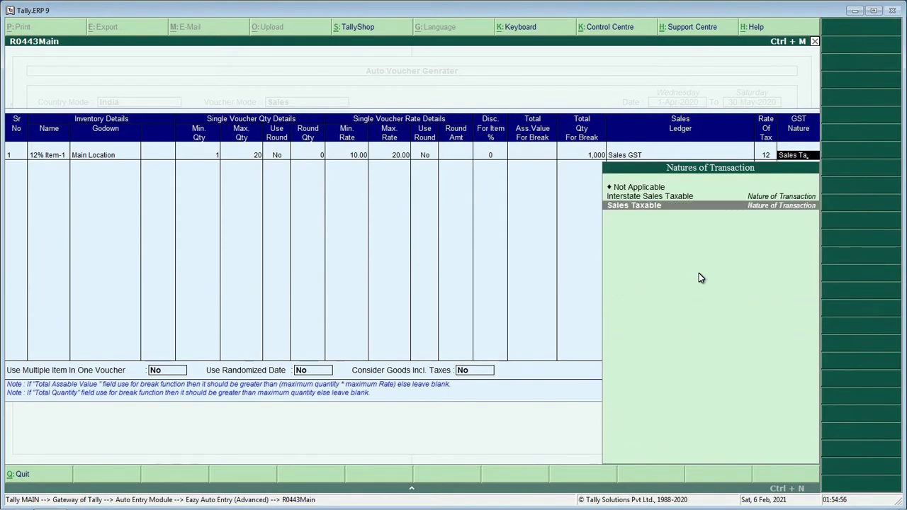
{"action": "key", "text": "Return"}
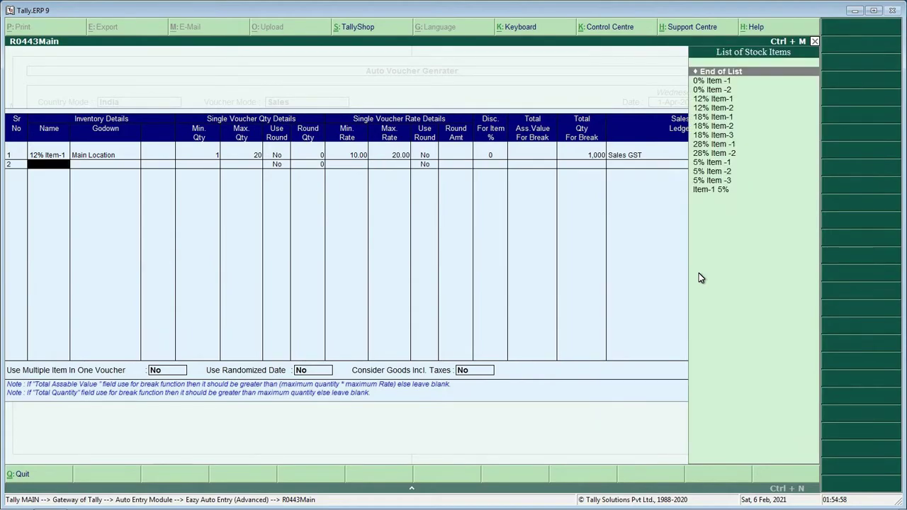
- Choose 12% Item-2 as the stock item for row 2
{"action": "key", "text": "Down"}
{"action": "key", "text": "Down"}
{"action": "key", "text": "Down"}
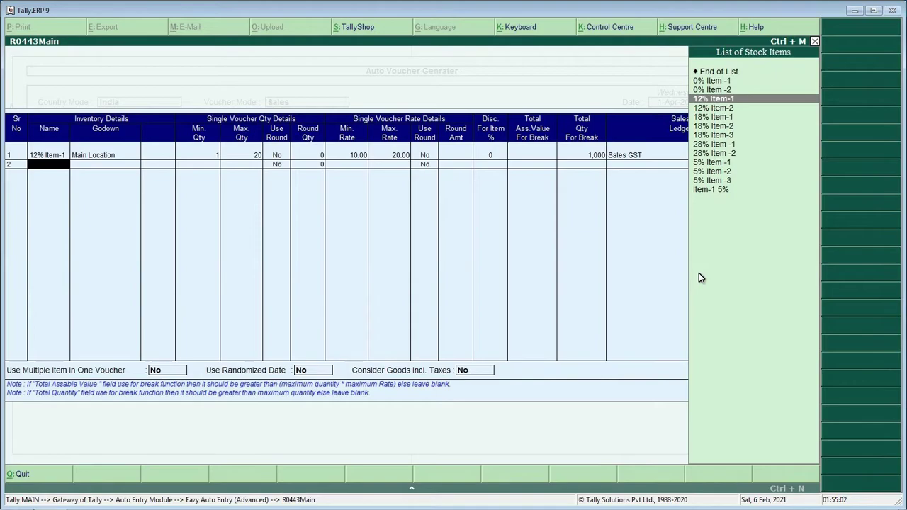
{"action": "key", "text": "Down"}
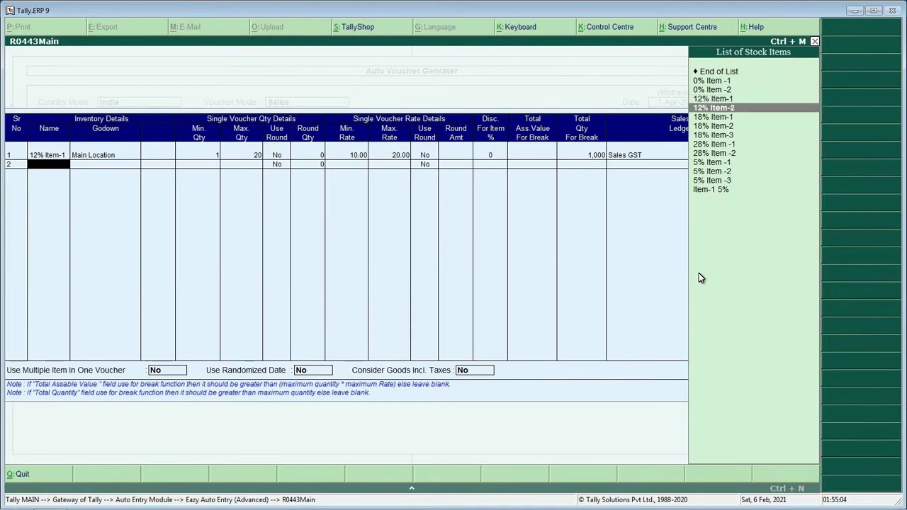
{"action": "key", "text": "Return"}
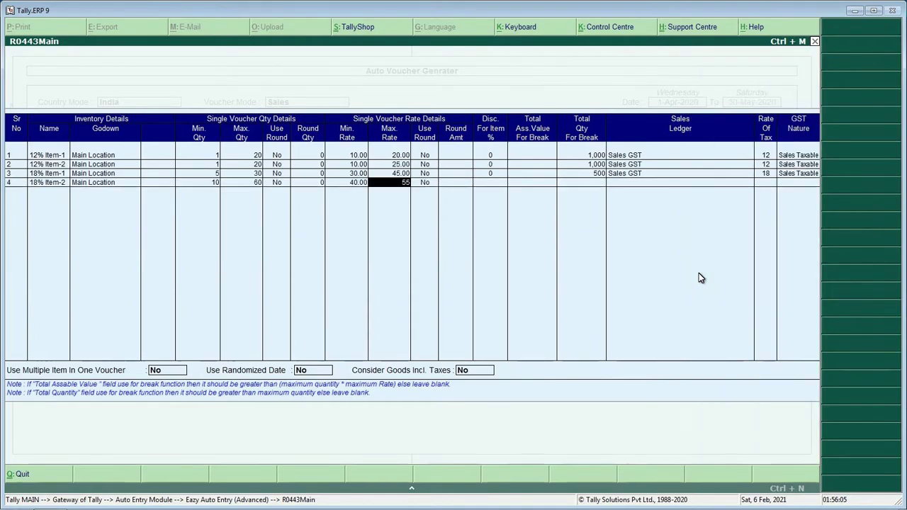
- Finish 18% Item-2's rate range at 55.00 without rounding, with 0% discount, a blank total assessable value and a total break quantity of 30
{"action": "key", "text": "Return"}
{"action": "key", "text": "Return"}
{"action": "key", "text": "Return"}
{"action": "key", "text": "Return"}
{"action": "type", "text": "30"}
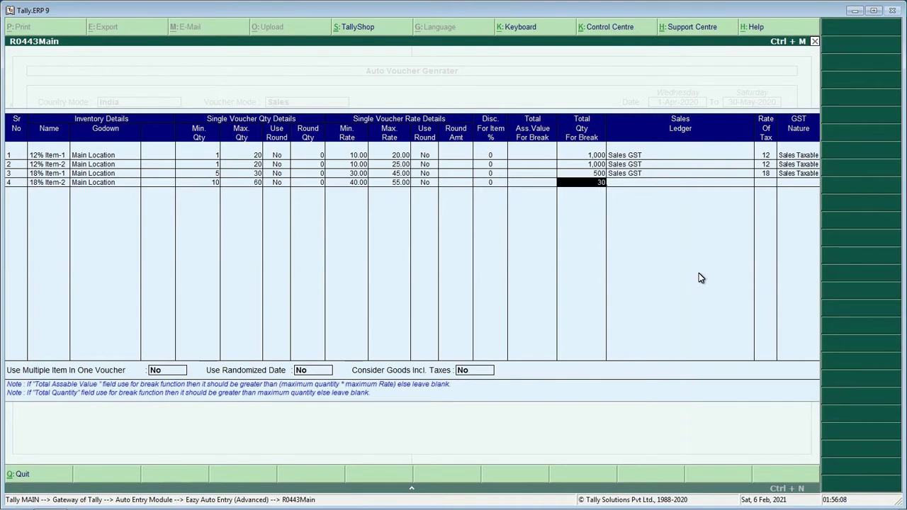
{"action": "key", "text": "Return"}
- Assign 18% Item-2 the Sales GST ledger, an 18% tax rate and the Sales Taxable nature, and end the item list
{"action": "key", "text": "Return"}
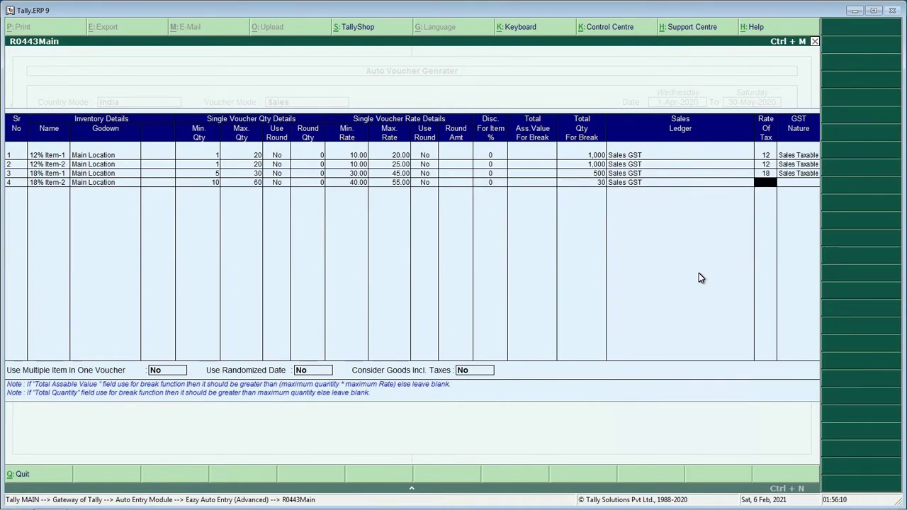
{"action": "type", "text": "18"}
{"action": "key", "text": "Return"}
{"action": "type", "text": "Sales Ta"}
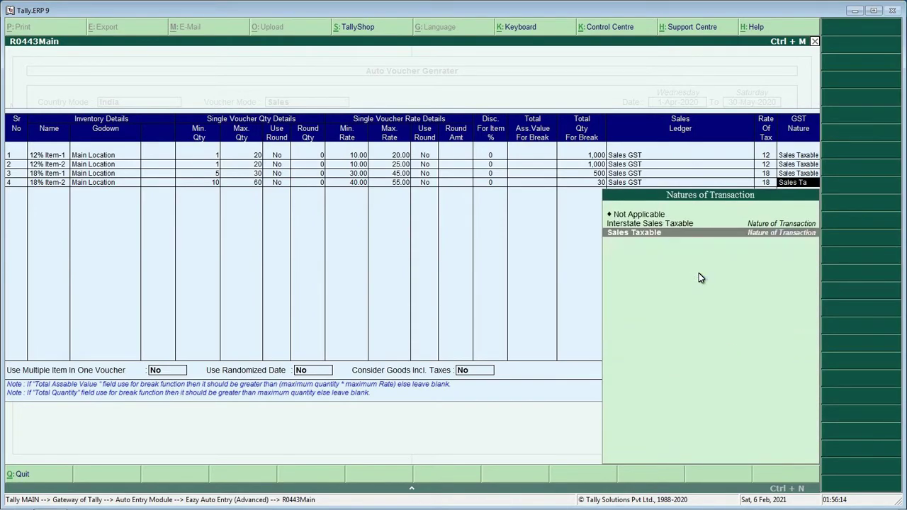
{"action": "key", "text": "Return"}
{"action": "key", "text": "Return"}
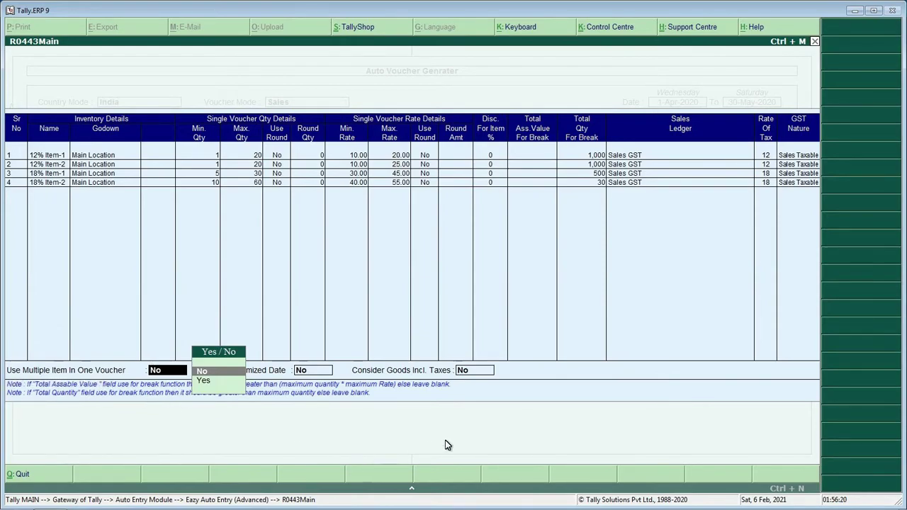
- Allow multiple items in one voucher, without randomized dates or tax-inclusive goods, and accept the inventory details
{"action": "key", "text": "Down"}
{"action": "key", "text": "Return"}
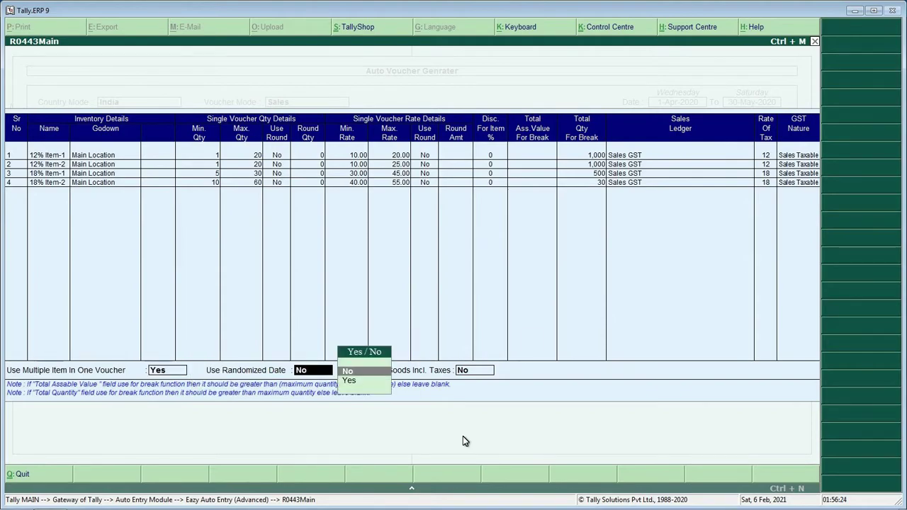
{"action": "key", "text": "Down"}
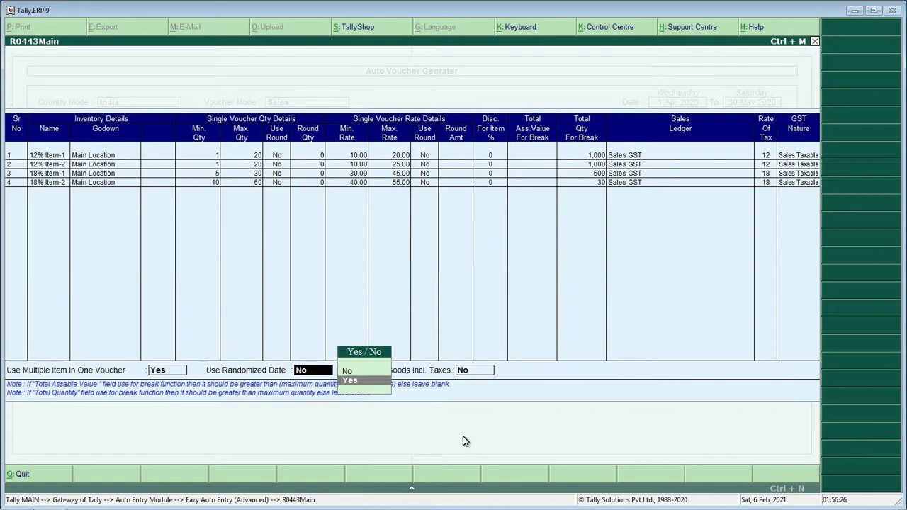
{"action": "key", "text": "Up"}
{"action": "key", "text": "Return"}
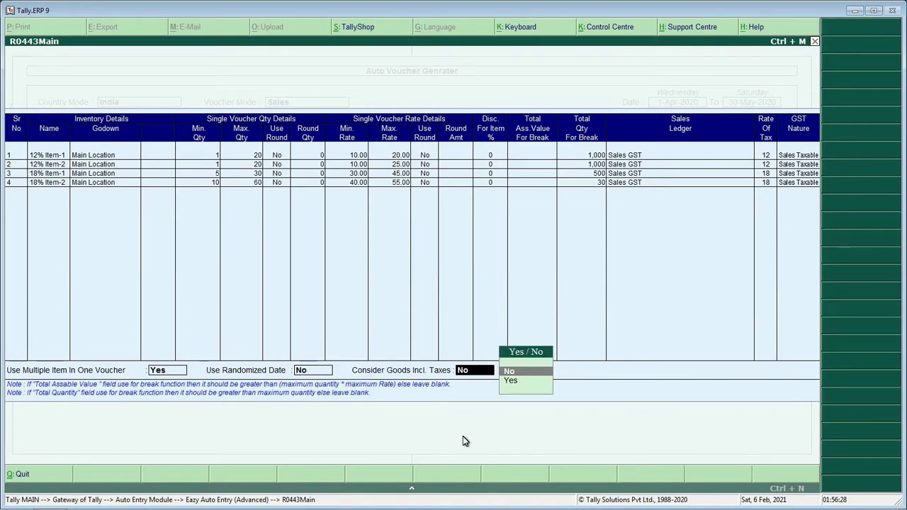
{"action": "key", "text": "Return"}
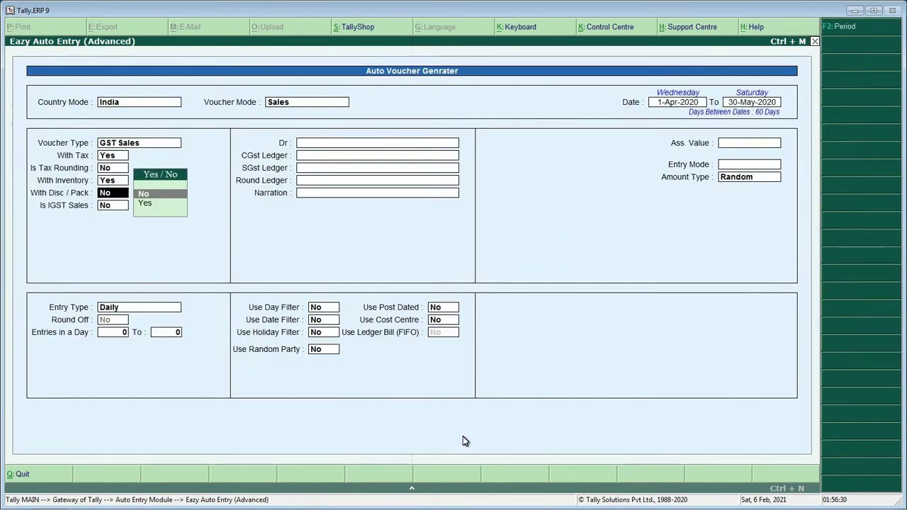
- Set both With Disc / Pack and Is IGST Sales to No for the GST Sales vouchers
{"action": "key", "text": "Down"}
{"action": "key", "text": "Up"}
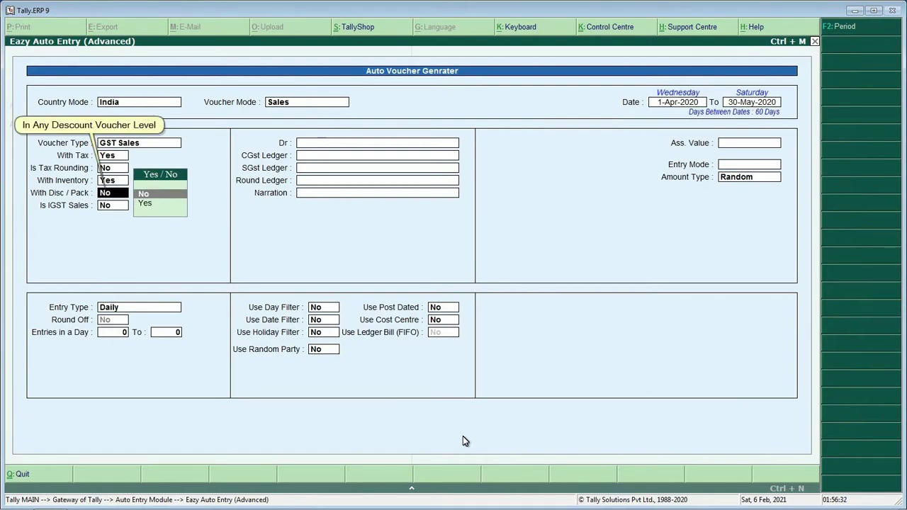
{"action": "key", "text": "Down"}
{"action": "key", "text": "Up"}
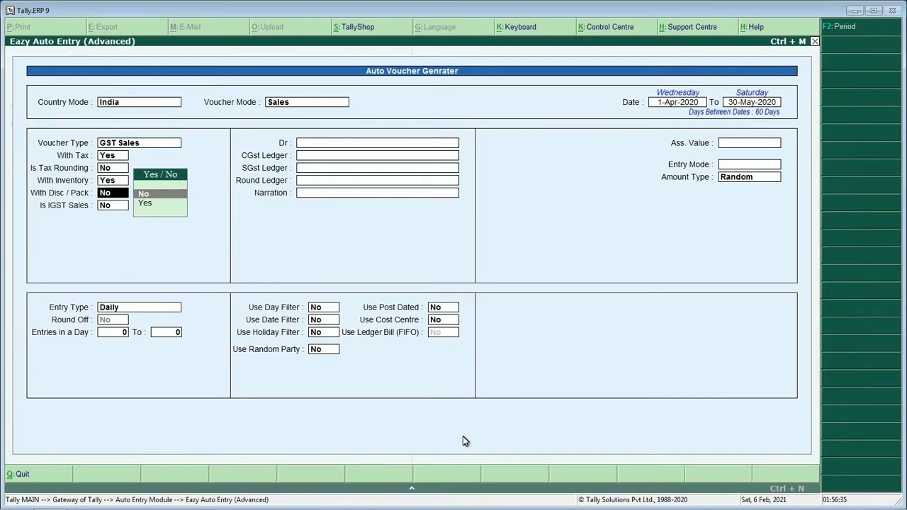
{"action": "key", "text": "Return"}
{"action": "key", "text": "Down"}
{"action": "key", "text": "Up"}
{"action": "key", "text": "Down"}
{"action": "key", "text": "Up"}
{"action": "key", "text": "Return"}
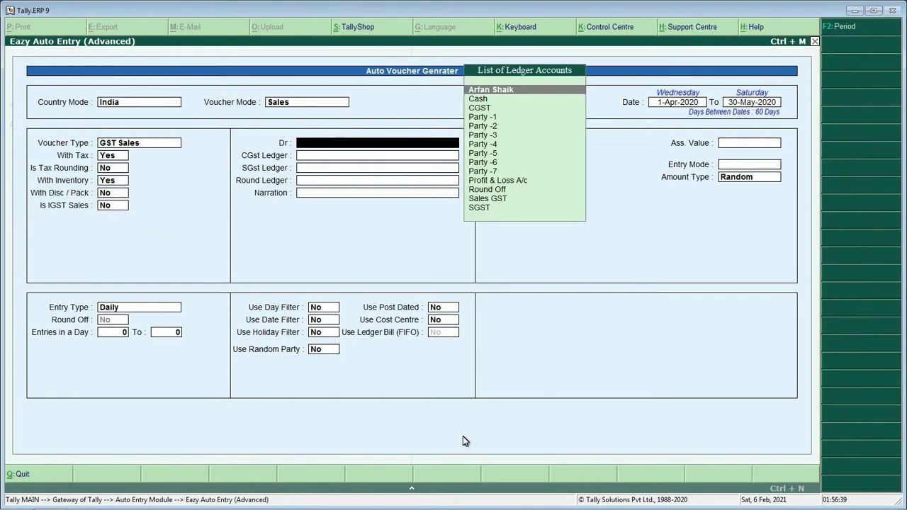
- Choose Cash as the debit ledger, CGST and SGST as the tax ledgers, and Round Off as the rounding ledger
{"action": "key", "text": "Down"}
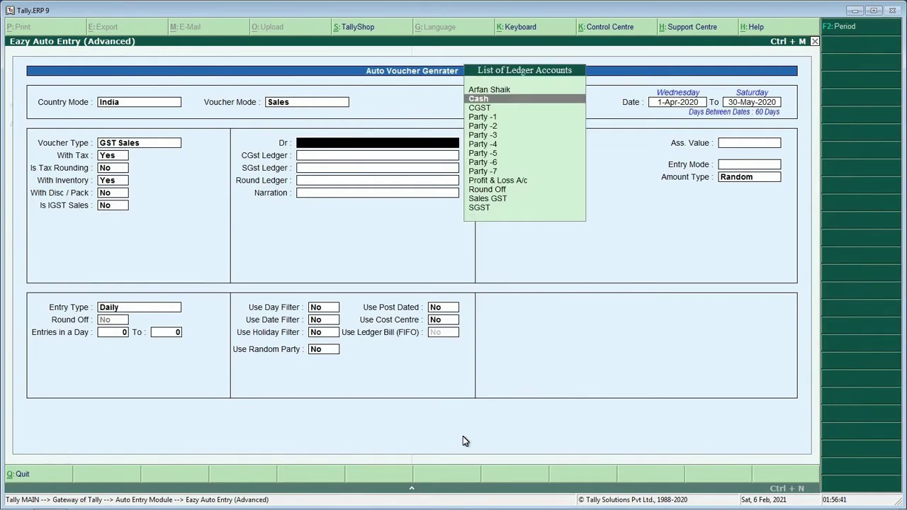
{"action": "key", "text": "Return"}
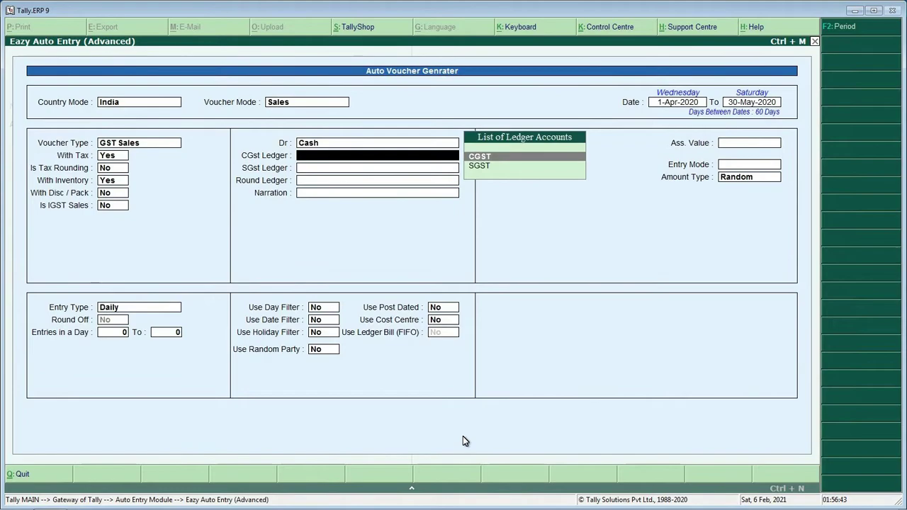
{"action": "key", "text": "Return"}
{"action": "key", "text": "Down"}
{"action": "key", "text": "Return"}
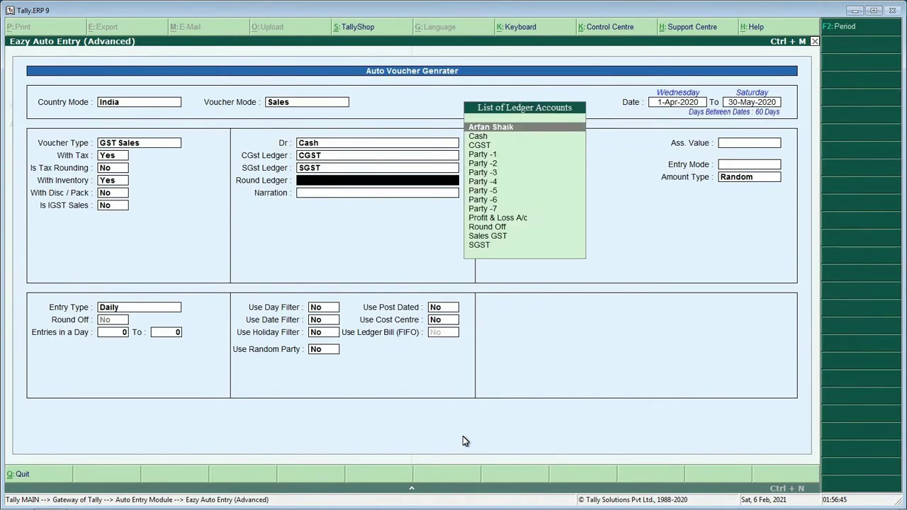
{"action": "type", "text": "r"}
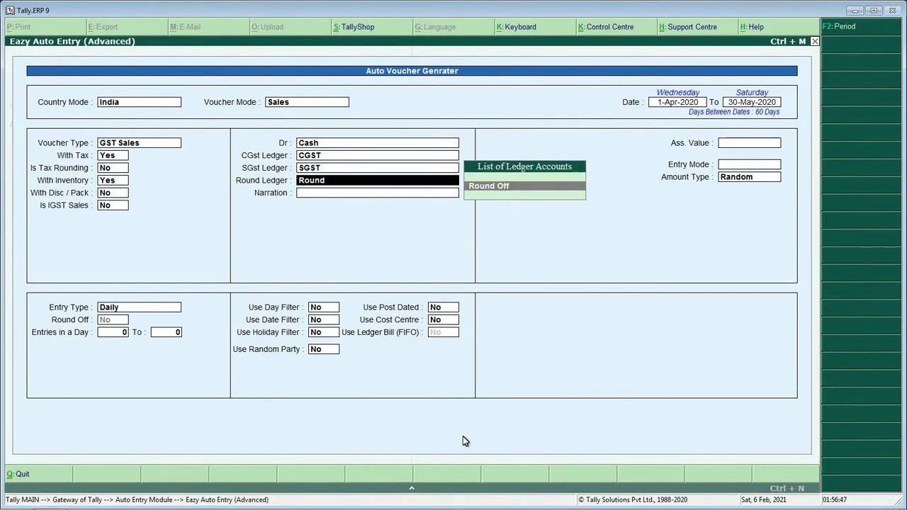
{"action": "key", "text": "Return"}
- Enter the voucher narration "Being Cash Sales Posting"
{"action": "type", "text": "Bein c"}
{"action": "key", "text": "BackSpace"}
{"action": "type", "text": "Ca"}
{"action": "key", "text": "Return"}
{"action": "key", "text": "BackSpace"}
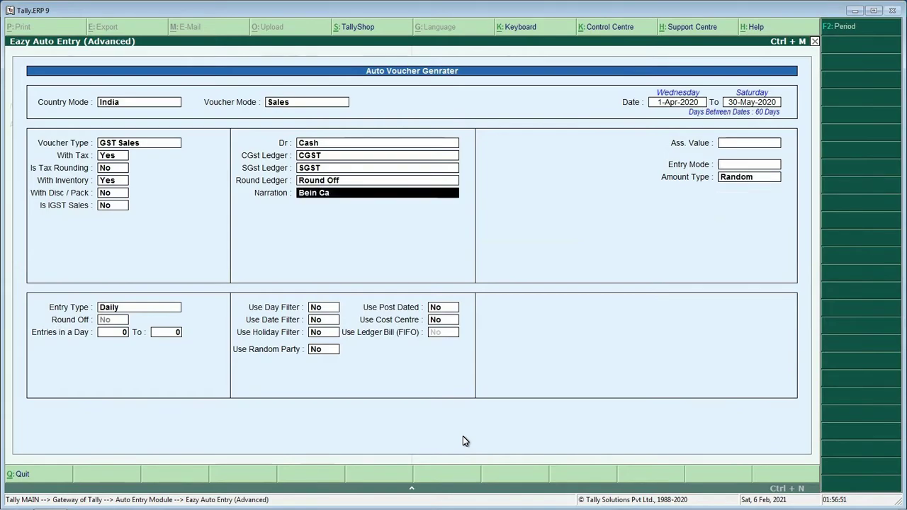
{"action": "key", "text": "BackSpace"}
{"action": "key", "text": "BackSpace"}
{"action": "key", "text": "BackSpace"}
{"action": "type", "text": "g"}
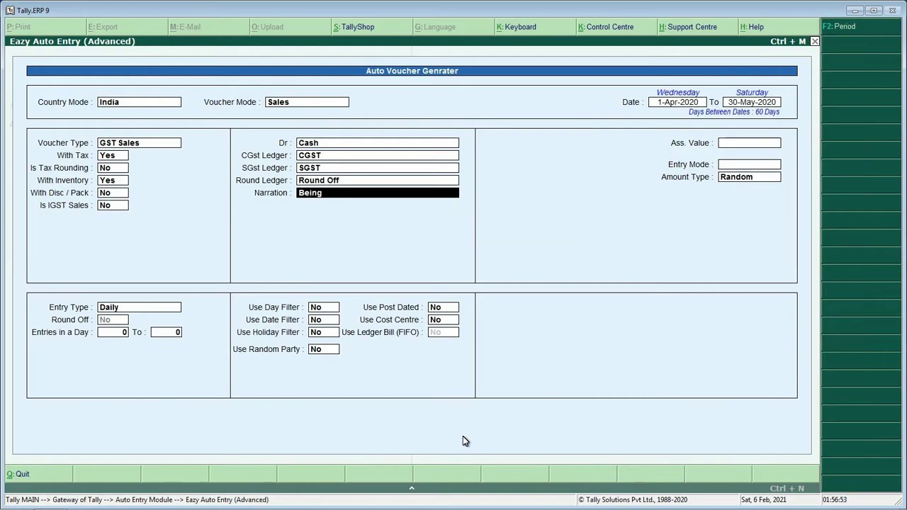
{"action": "type", "text": " Cash Sales Posting"}
{"action": "key", "text": "Return"}
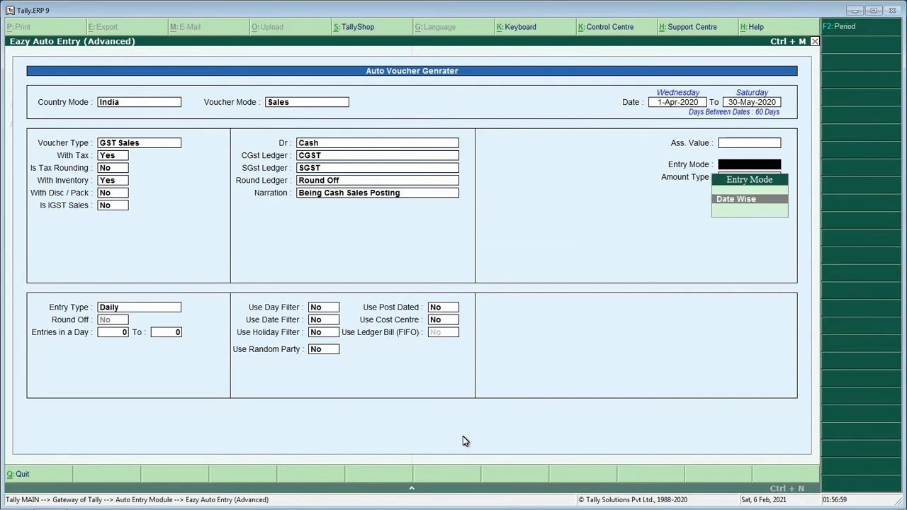
- Set the entry mode to Date Wise with Random amounts, and Daily entries ranging from 1 to 7 per day
{"action": "key", "text": "Return"}
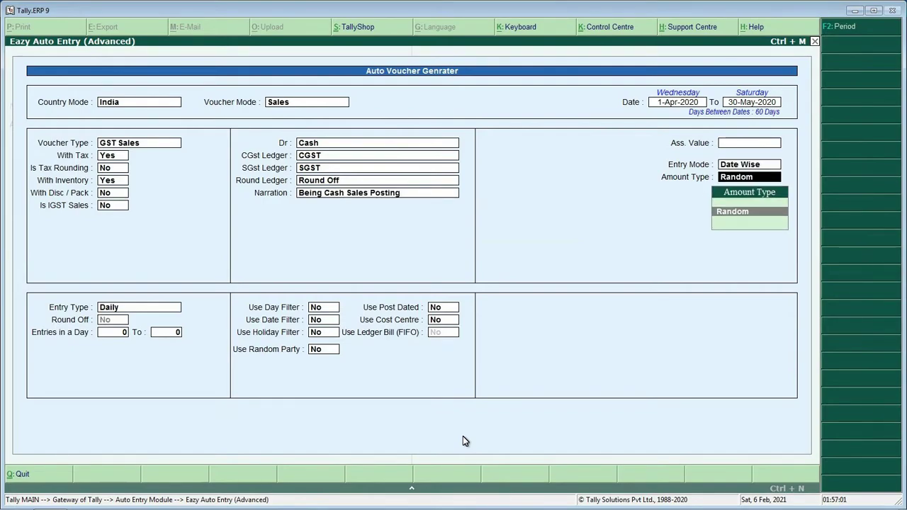
{"action": "key", "text": "Return"}
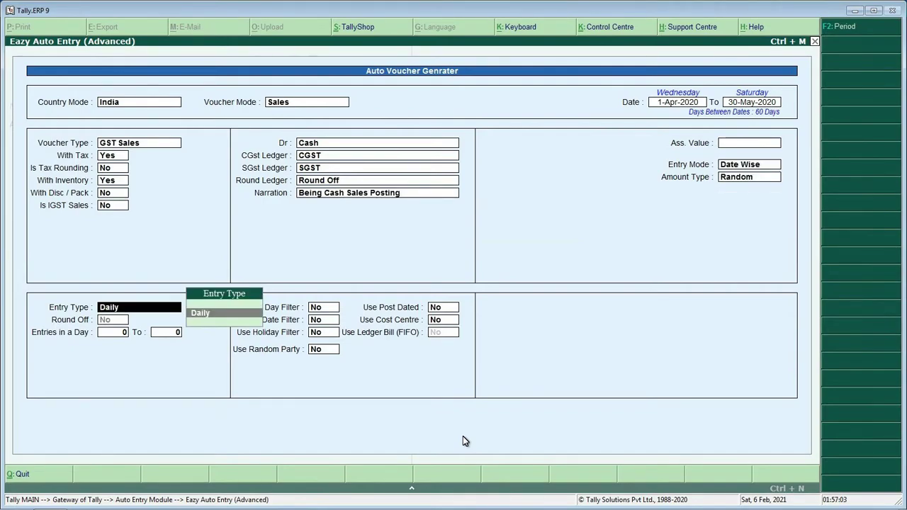
{"action": "key", "text": "Return"}
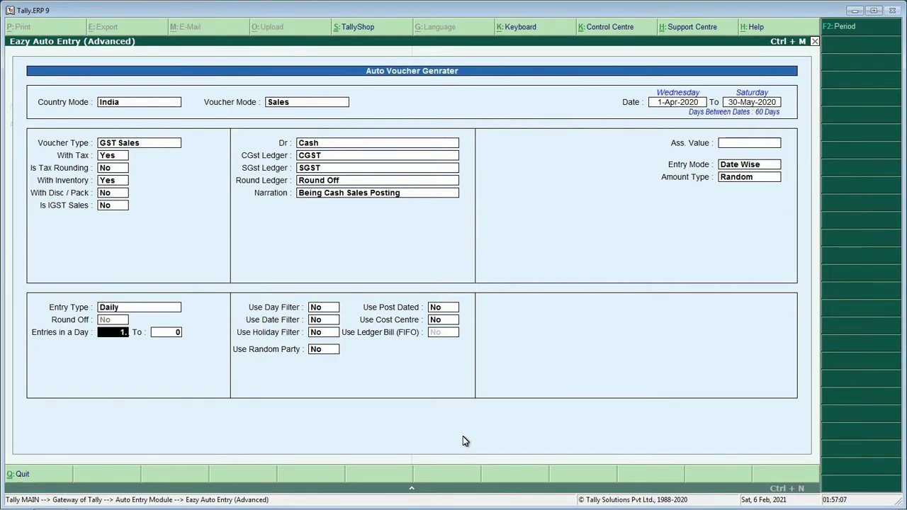
{"action": "key", "text": "Return"}
{"action": "type", "text": "7"}
{"action": "key", "text": "Return"}
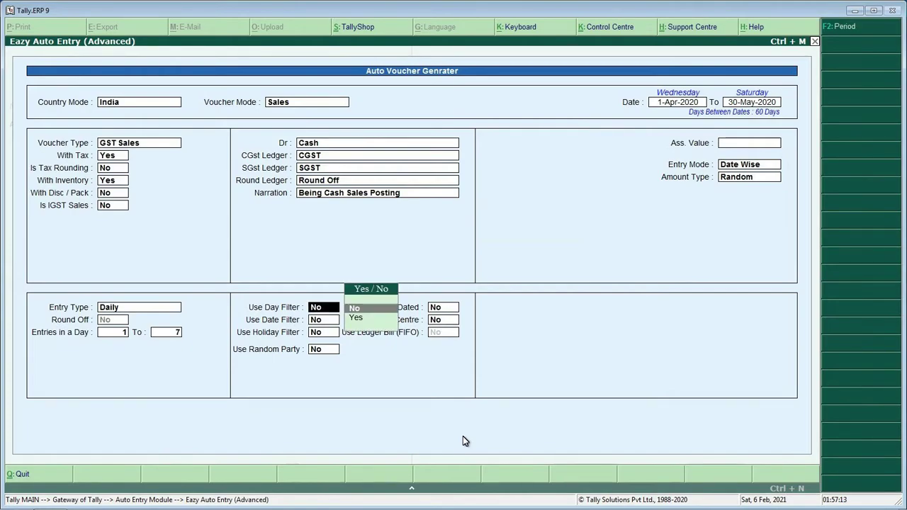
- Enable the day filter with Sunday set to No and Monday through Saturday set to Yes
{"action": "key", "text": "Return"}
{"action": "key", "text": "BackSpace"}
{"action": "key", "text": "Down"}
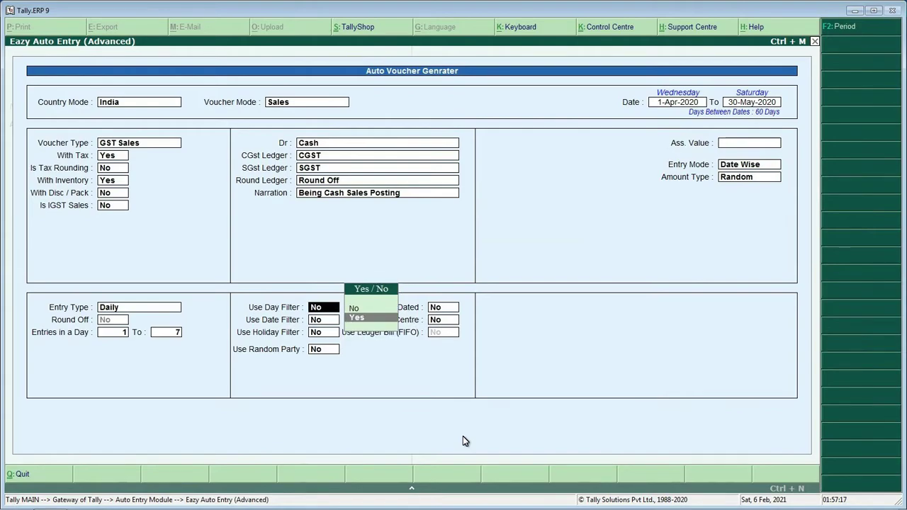
{"action": "key", "text": "Return"}
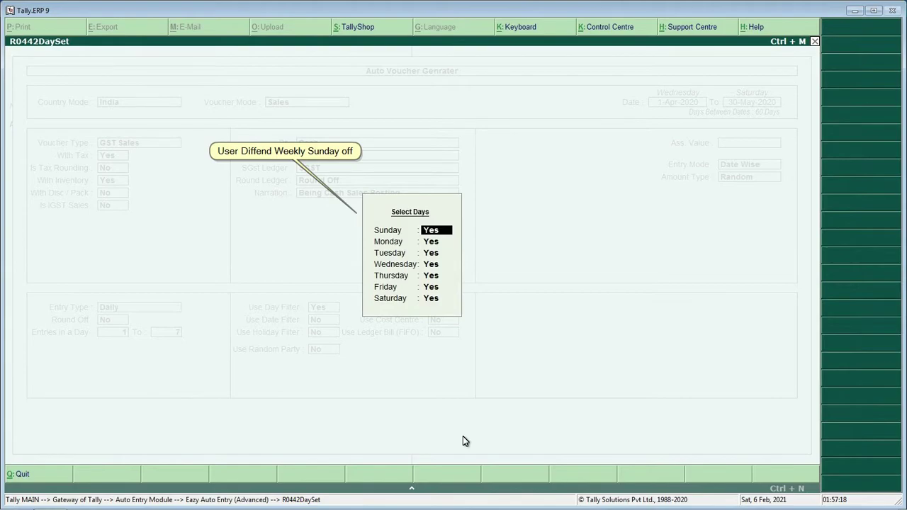
{"action": "key", "text": "n"}
{"action": "key", "text": "Return"}
{"action": "key", "text": "Return"}
{"action": "key", "text": "Return"}
{"action": "key", "text": "Return"}
{"action": "key", "text": "Return"}
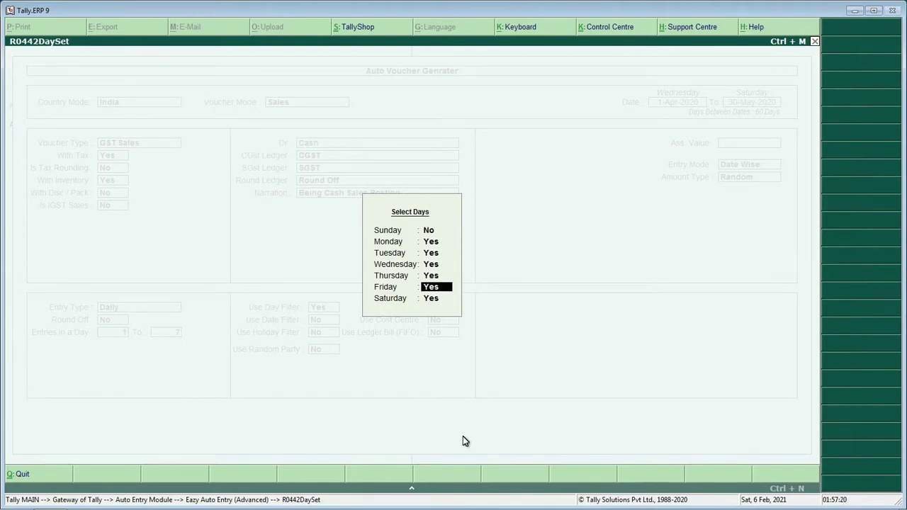
{"action": "key", "text": "Return"}
{"action": "key", "text": "Return"}
- Try the date filter with dates 01 to 31 all set to Yes, and switch the filter off again
{"action": "key", "text": "BackSpace"}
{"action": "key", "text": "Return"}
{"action": "key", "text": "BackSpace"}
{"action": "key", "text": "Down"}
{"action": "key", "text": "Return"}
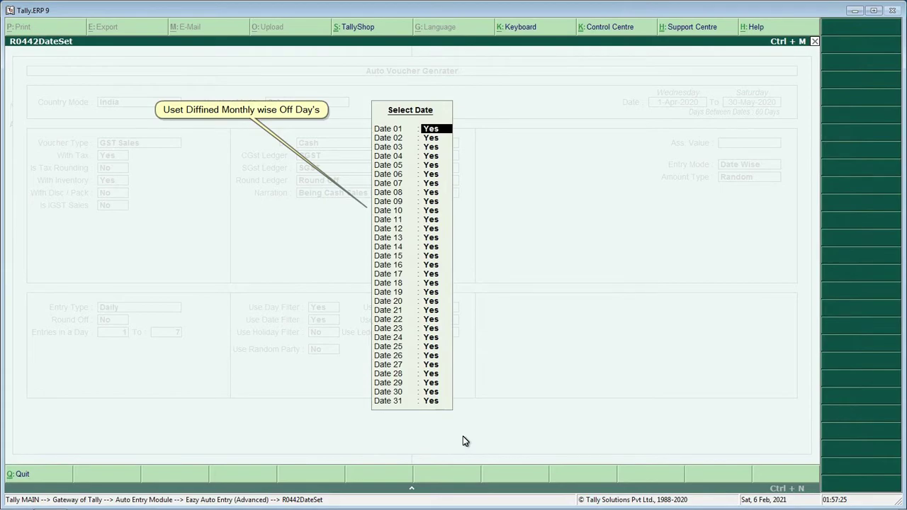
{"action": "key", "text": "Return"}
{"action": "key", "text": "Return"}
{"action": "key", "text": "Return"}
{"action": "key", "text": "Return"}
{"action": "key", "text": "Return"}
{"action": "key", "text": "Return"}
{"action": "key", "text": "Return"}
{"action": "key", "text": "Return"}
{"action": "key", "text": "Return"}
{"action": "key", "text": "Return"}
{"action": "key", "text": "Return"}
{"action": "key", "text": "Return"}
{"action": "key", "text": "Return"}
{"action": "key", "text": "Return"}
{"action": "key", "text": "Return"}
{"action": "key", "text": "Return"}
{"action": "key", "text": "Return"}
{"action": "key", "text": "Return"}
{"action": "key", "text": "Return"}
{"action": "key", "text": "Return"}
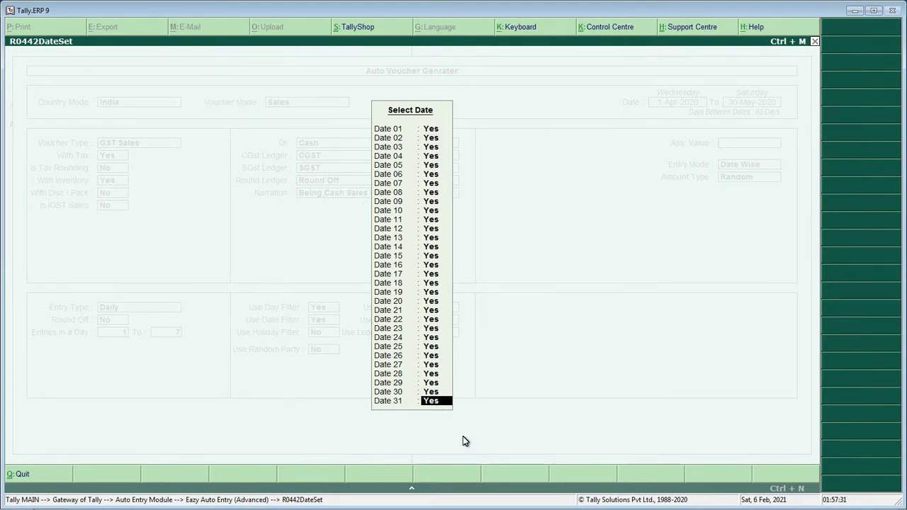
{"action": "key", "text": "Return"}
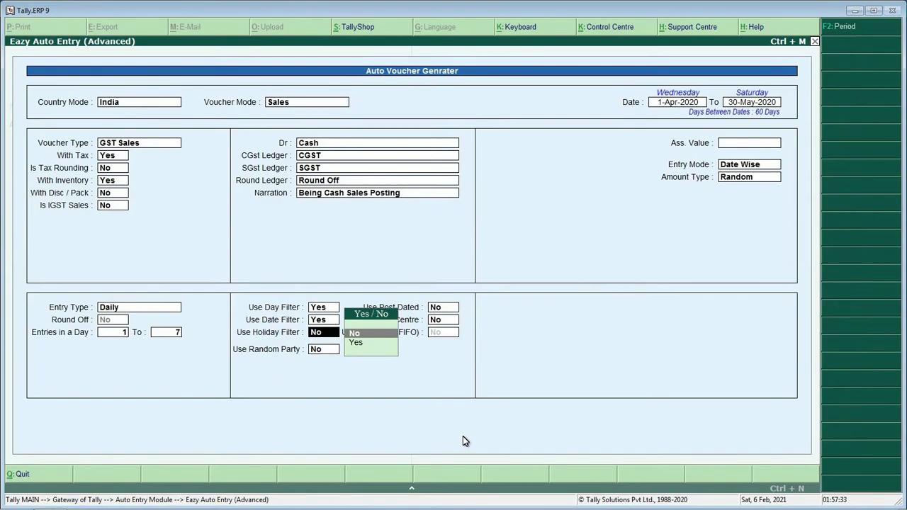
{"action": "key", "text": "BackSpace"}
{"action": "key", "text": "n"}
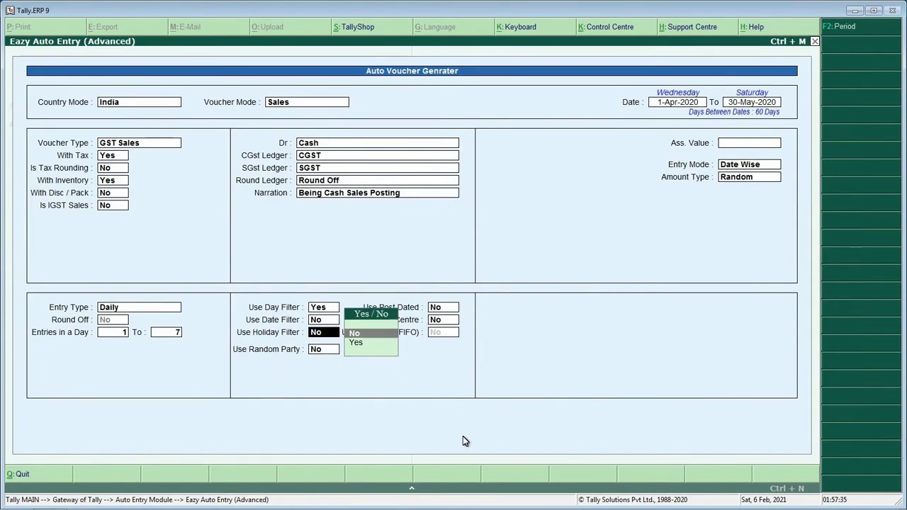
- Keep the holiday filter, random party, post-dated and cost centre options at No and produce the voucher preview
{"action": "key", "text": "Down"}
{"action": "key", "text": "Up"}
{"action": "key", "text": "Down"}
{"action": "key", "text": "Up"}
{"action": "key", "text": "Return"}
{"action": "key", "text": "Down"}
{"action": "key", "text": "Up"}
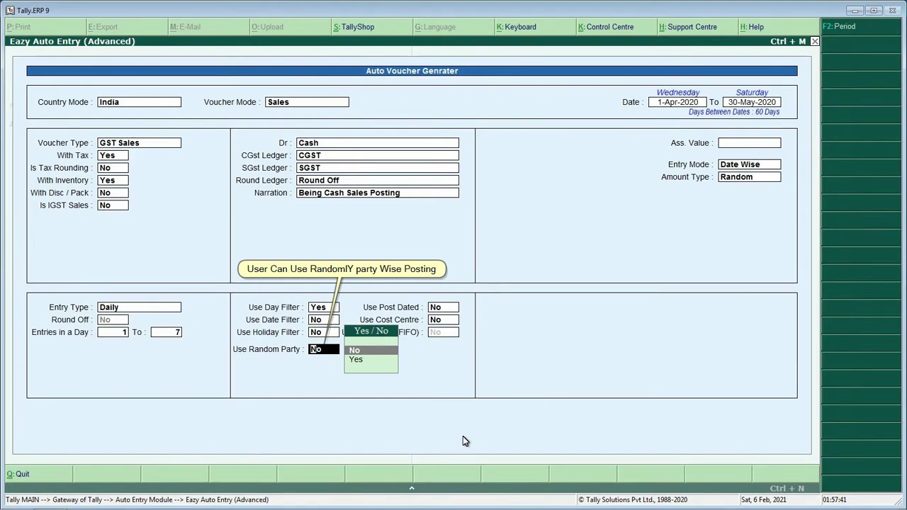
{"action": "key", "text": "Return"}
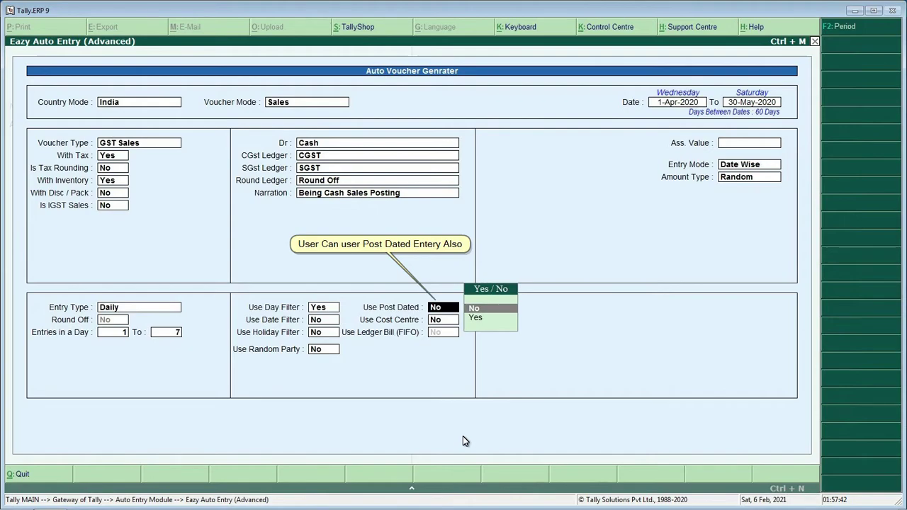
{"action": "key", "text": "Return"}
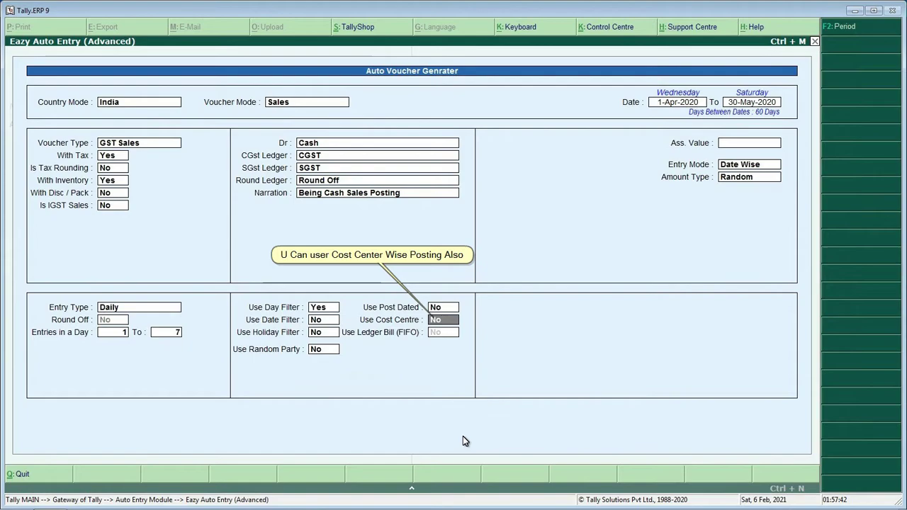
{"action": "key", "text": "Return"}
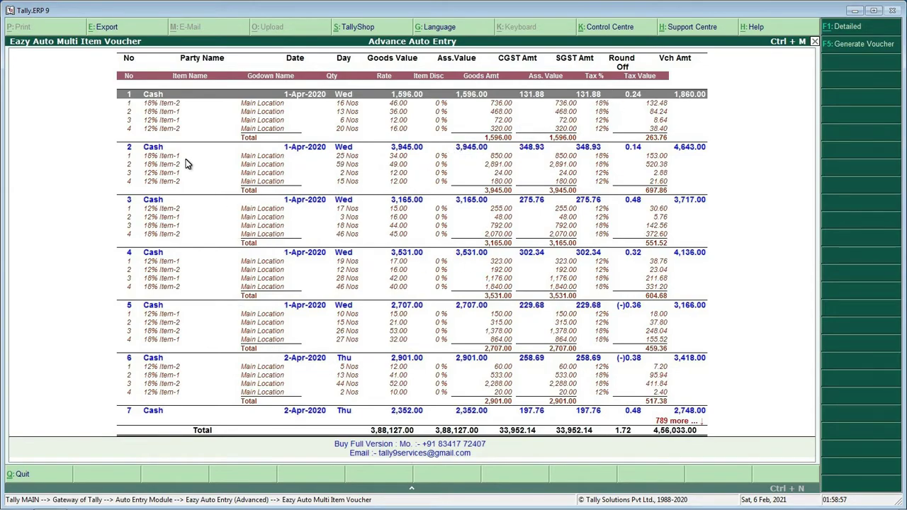
- Review the previewed cash sales vouchers, checking their dates, items, quantities, rates and tax amounts from 1-Apr-2020 onward
{"action": "key", "text": "Down"}
{"action": "key", "text": "Down"}
{"action": "key", "text": "Down"}
{"action": "key", "text": "Down"}
{"action": "key", "text": "Down"}
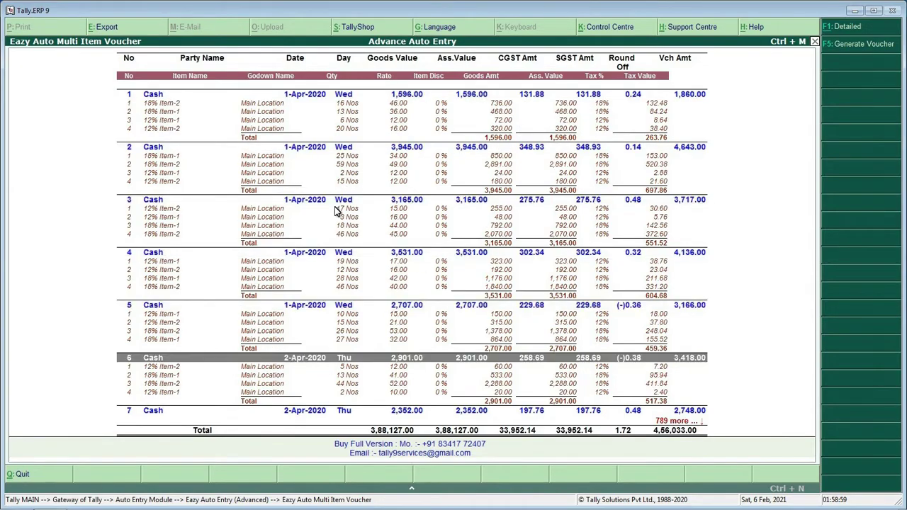
{"action": "key", "text": "Down"}
{"action": "key", "text": "Down"}
{"action": "key", "text": "Down"}
{"action": "key", "text": "Down"}
{"action": "key", "text": "Down"}
{"action": "key", "text": "Down"}
{"action": "key", "text": "Down"}
{"action": "key", "text": "Down"}
{"action": "key", "text": "Down"}
{"action": "key", "text": "Down"}
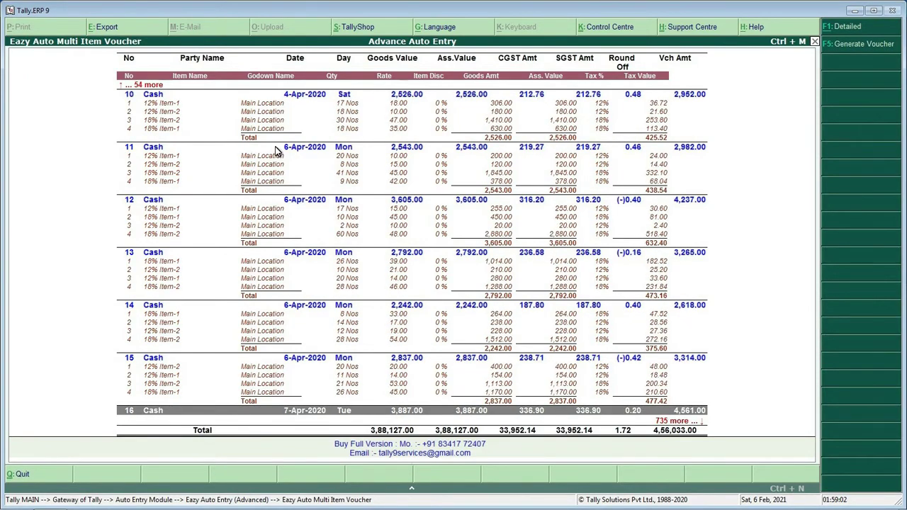
- Generate the previewed cash sales vouchers and return to the Gateway of Tally
{"action": "left_click", "coordinate": [853, 56]}
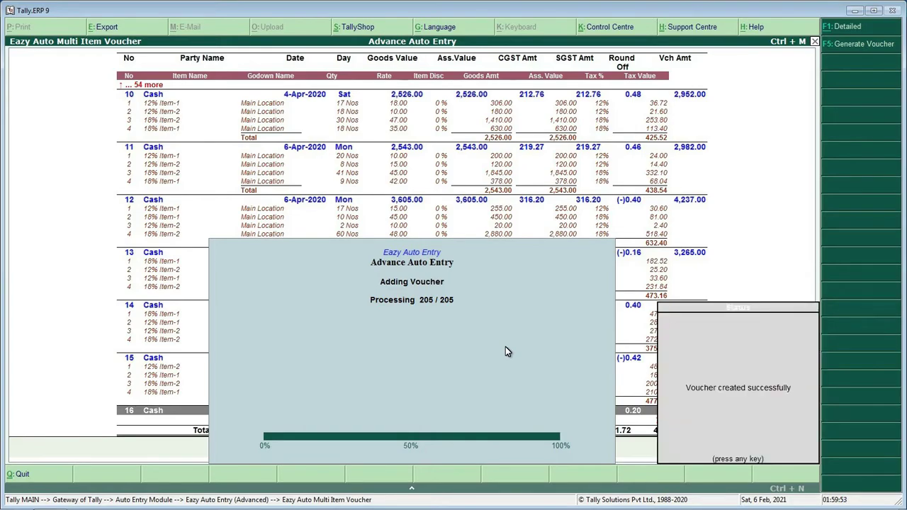
{"action": "key", "text": "Escape"}
{"action": "key", "text": "Escape"}
{"action": "key", "text": "Escape"}
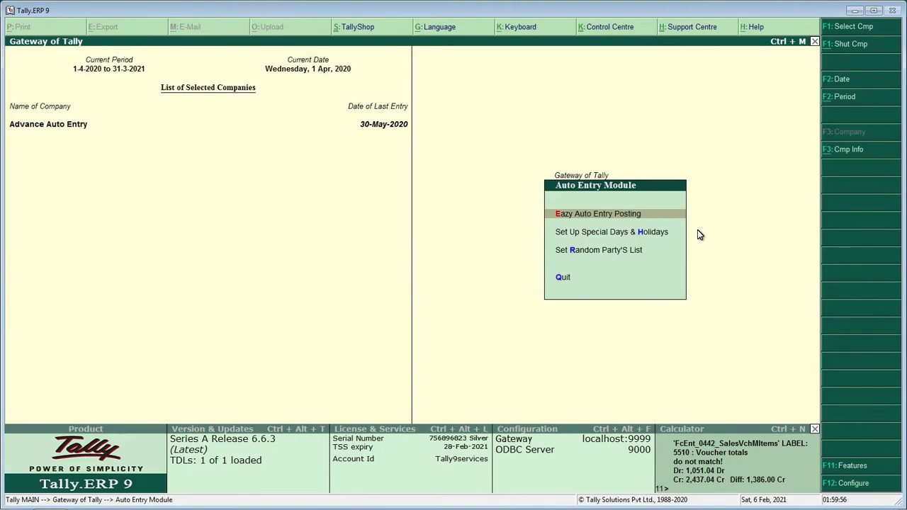
{"action": "key", "text": "Escape"}
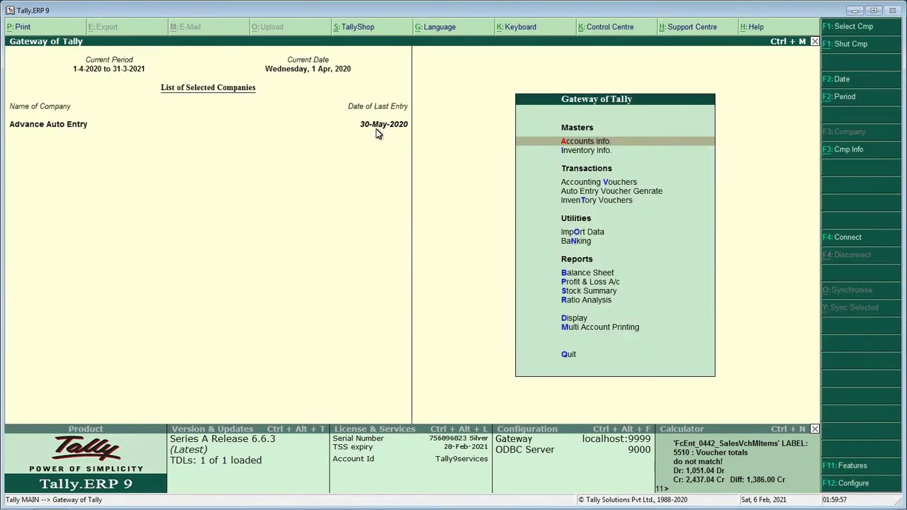
- View the Day Book for 1-Apr-2020 to 30-May-2020, check the generated GST Sales vouchers and close it
{"action": "key", "text": "d"}
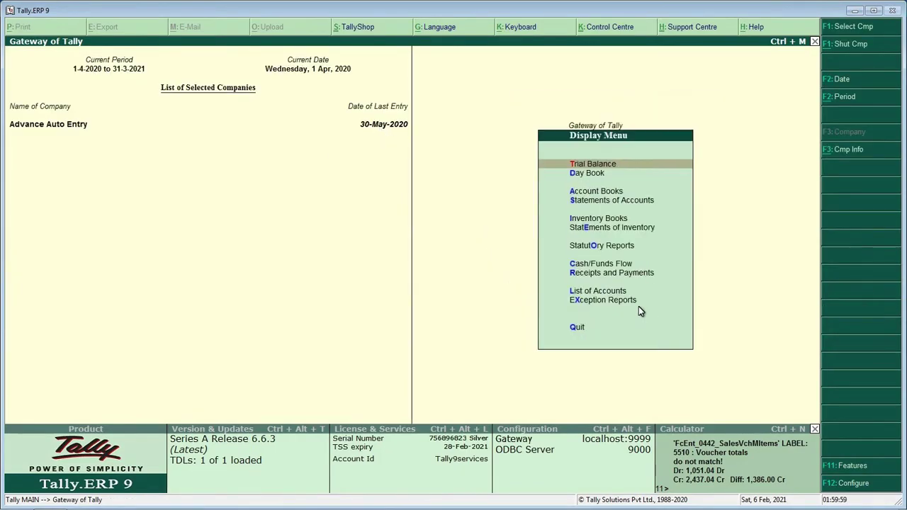
{"action": "key", "text": "y"}
{"action": "key", "text": "alt+F2"}
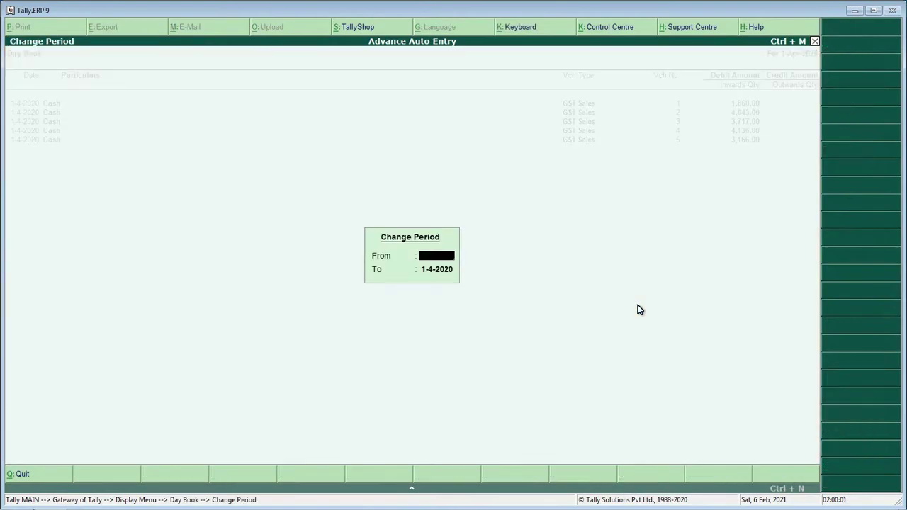
{"action": "key", "text": "Return"}
{"action": "key", "text": "BackSpace"}
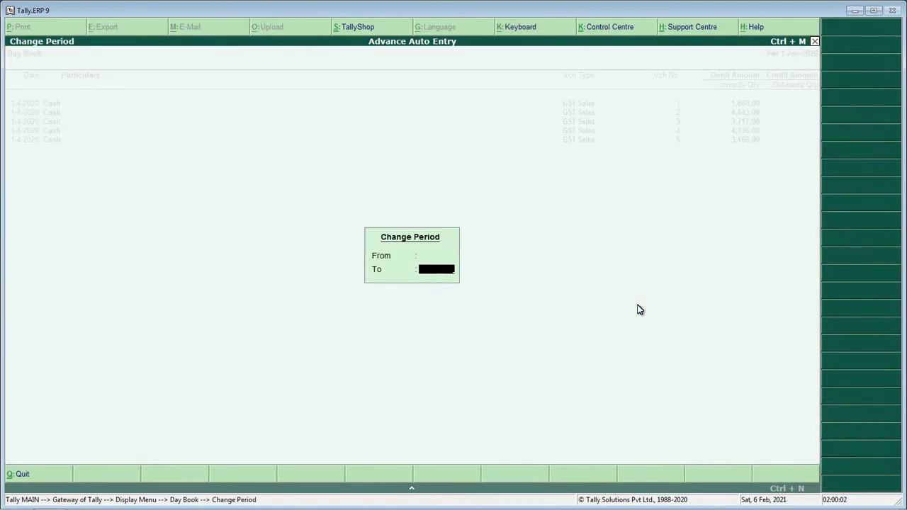
{"action": "key", "text": "Return"}
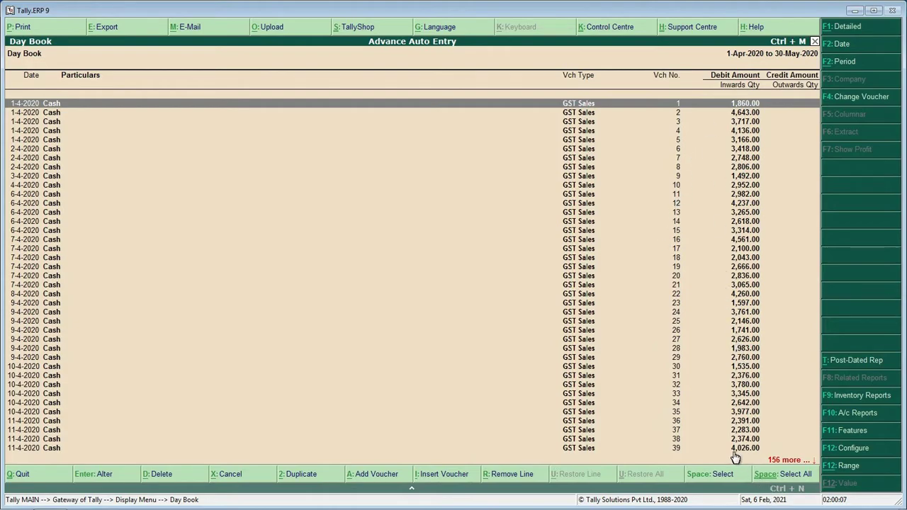
{"action": "key", "text": "Escape"}
{"action": "key", "text": "Escape"}
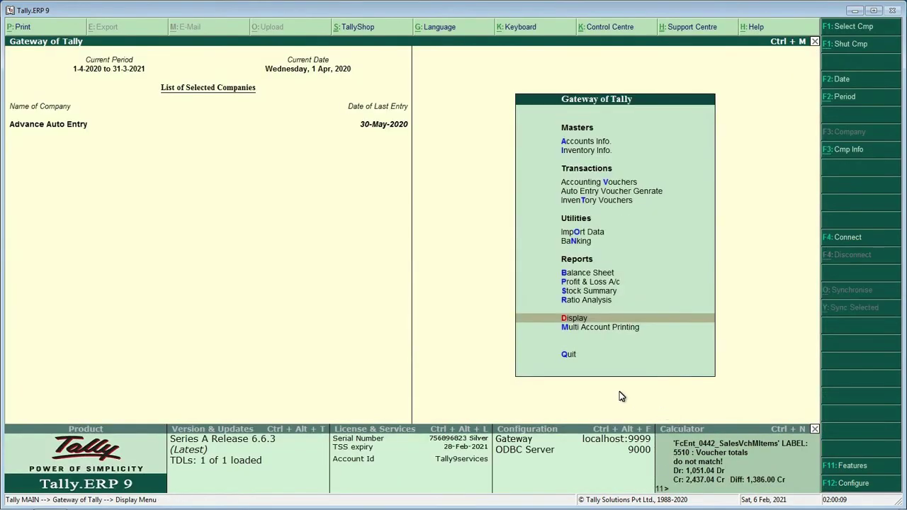
- Open the Sales Register and compare the April and May sales figures
{"action": "left_click", "coordinate": [582, 318]}
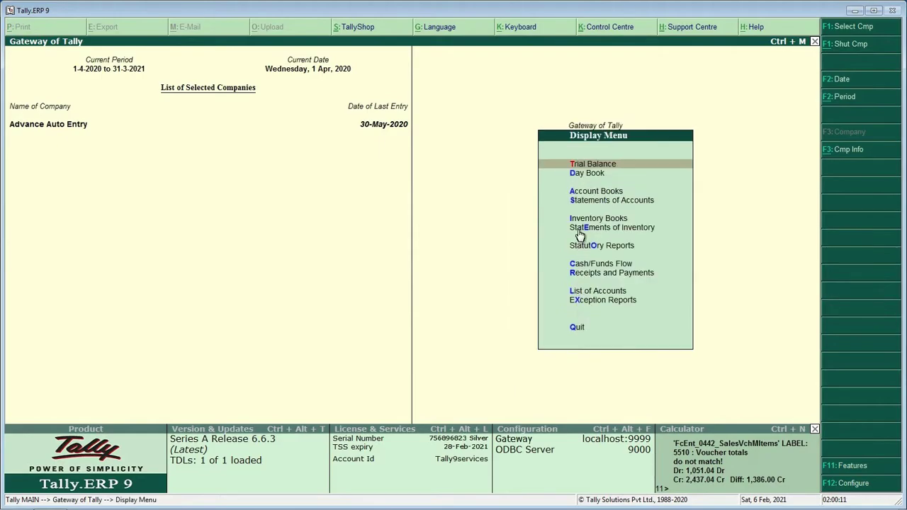
{"action": "left_click", "coordinate": [593, 196]}
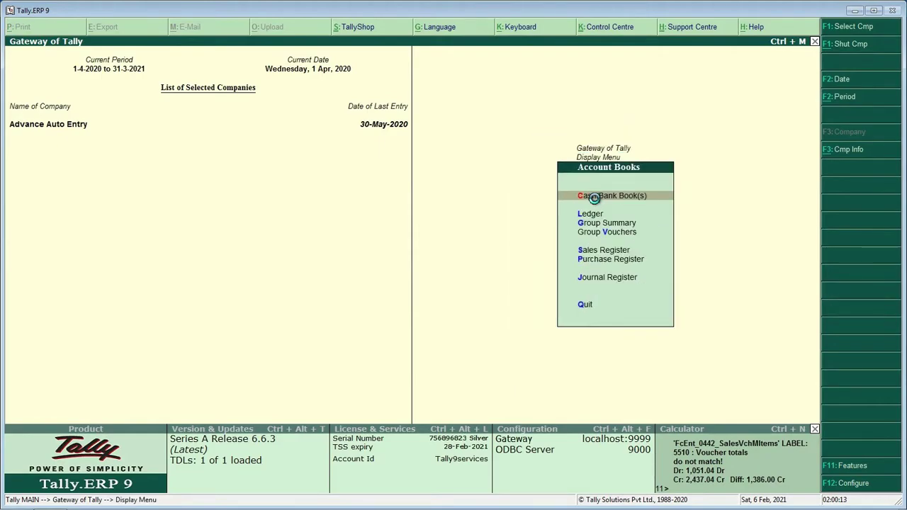
{"action": "left_click", "coordinate": [595, 196]}
{"action": "key", "text": "Escape"}
{"action": "left_click", "coordinate": [596, 250]}
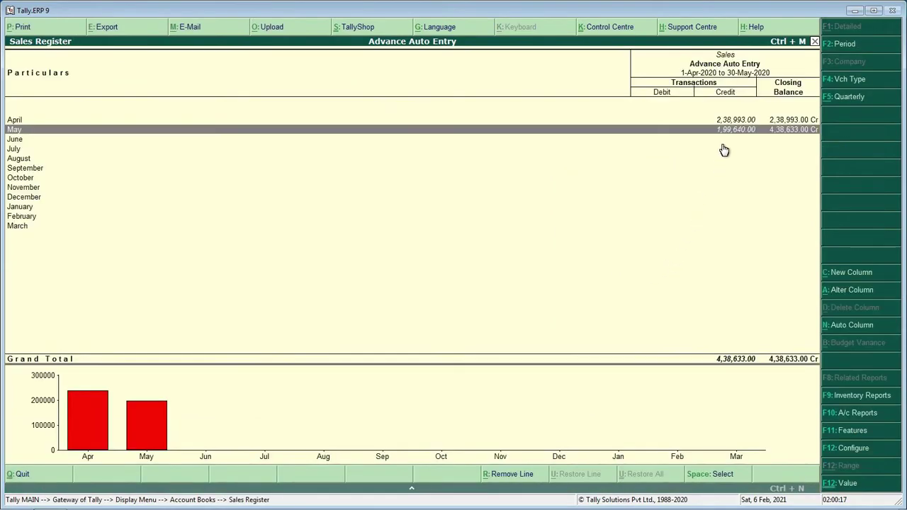
{"action": "key", "text": "Up"}
{"action": "key", "text": "Down"}
{"action": "key", "text": "Up"}
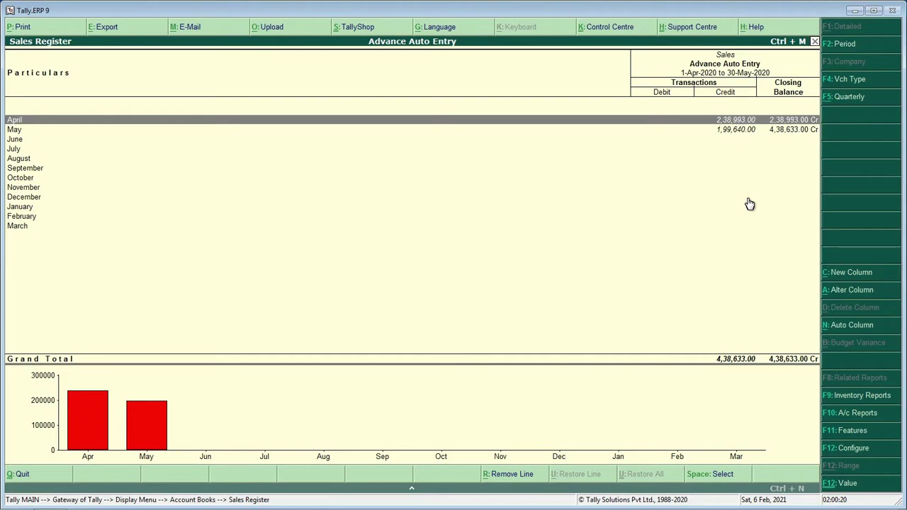
- List the April sales vouchers, examine GST Sales voucher No. 21 of 7-Apr-2020 and close it without saving
{"action": "key", "text": "Return"}
{"action": "key", "text": "Down"}
{"action": "key", "text": "Down"}
{"action": "key", "text": "Down"}
{"action": "key", "text": "Down"}
{"action": "key", "text": "Down"}
{"action": "key", "text": "Down"}
{"action": "key", "text": "Down"}
{"action": "key", "text": "Down"}
{"action": "key", "text": "Down"}
{"action": "key", "text": "Down"}
{"action": "key", "text": "Down"}
{"action": "key", "text": "Down"}
{"action": "key", "text": "Down"}
{"action": "key", "text": "Down"}
{"action": "key", "text": "Down"}
{"action": "key", "text": "Down"}
{"action": "key", "text": "Down"}
{"action": "key", "text": "Down"}
{"action": "key", "text": "Down"}
{"action": "key", "text": "Down"}
{"action": "key", "text": "Return"}
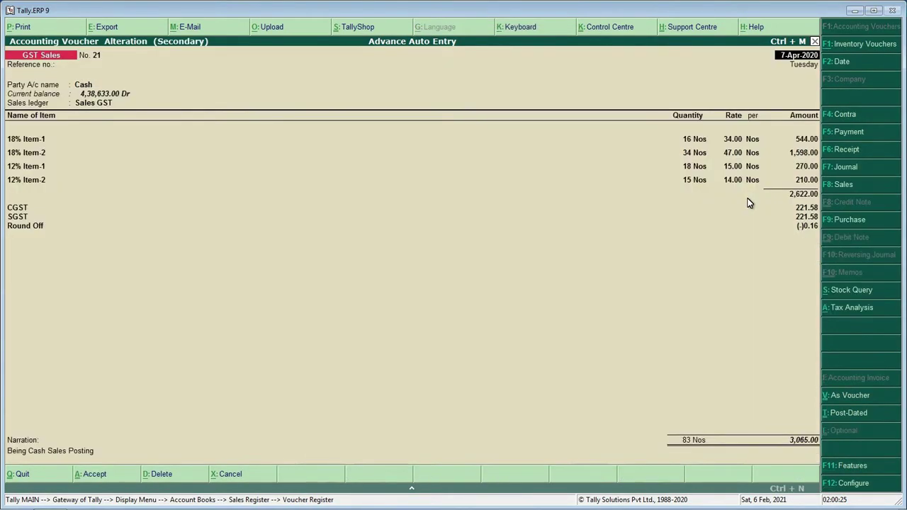
{"action": "key", "text": "Return"}
{"action": "key", "text": "Return"}
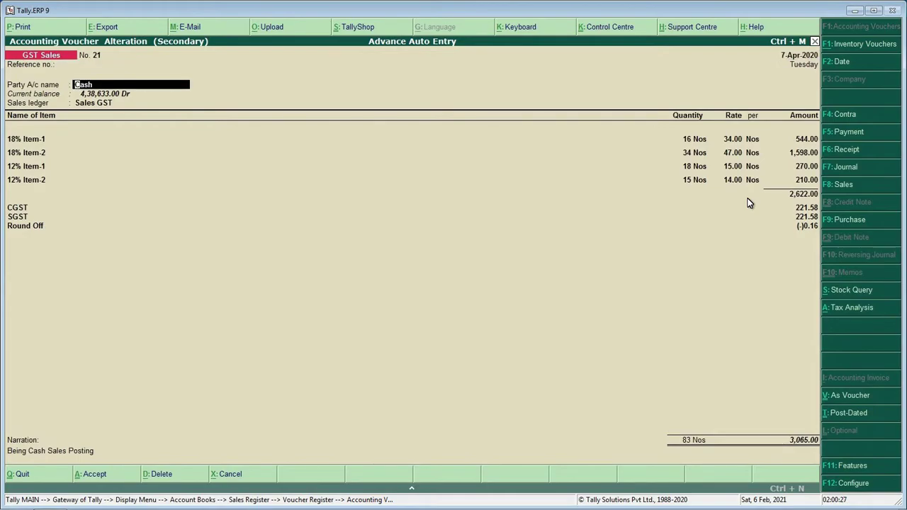
{"action": "key", "text": "Escape"}
{"action": "key", "text": "y"}
- Open GST Sales voucher No. 24 of 9-Apr-2020, check its party, ledger, items, rates and taxes field by field, and accept it
{"action": "key", "text": "Down"}
{"action": "key", "text": "Down"}
{"action": "key", "text": "Down"}
{"action": "key", "text": "Return"}
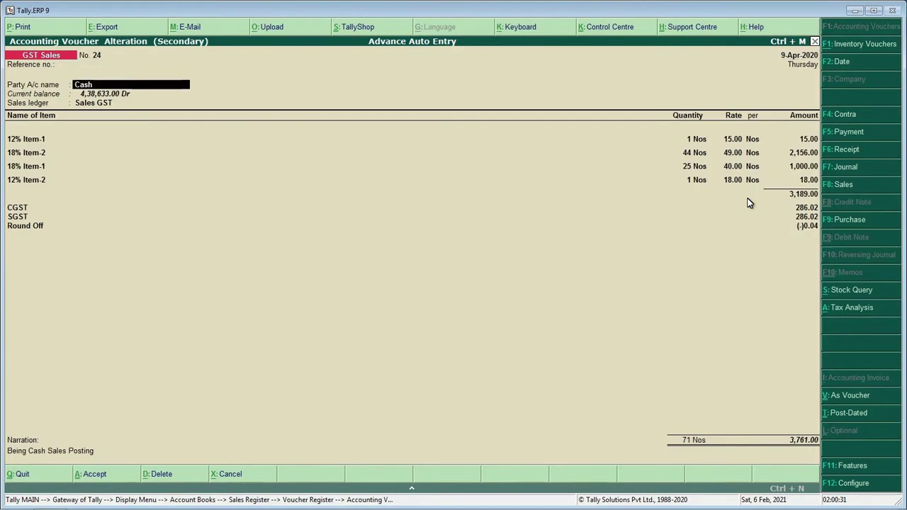
{"action": "key", "text": "Return"}
{"action": "key", "text": "Return"}
{"action": "key", "text": "Return"}
{"action": "key", "text": "Return"}
{"action": "key", "text": "Return"}
{"action": "key", "text": "ctrl+a"}
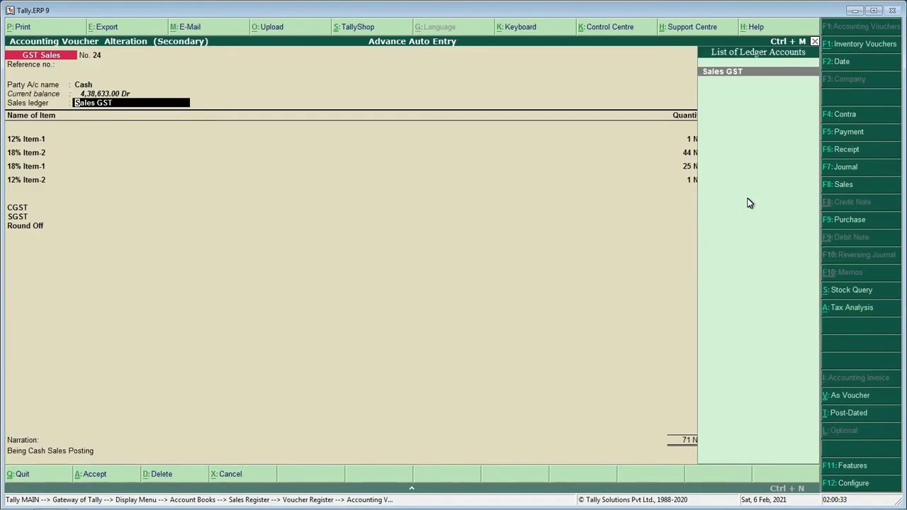
{"action": "key", "text": "Return"}
{"action": "key", "text": "Return"}
{"action": "key", "text": "Return"}
{"action": "key", "text": "Return"}
{"action": "key", "text": "Return"}
{"action": "key", "text": "Return"}
{"action": "key", "text": "Return"}
{"action": "key", "text": "Return"}
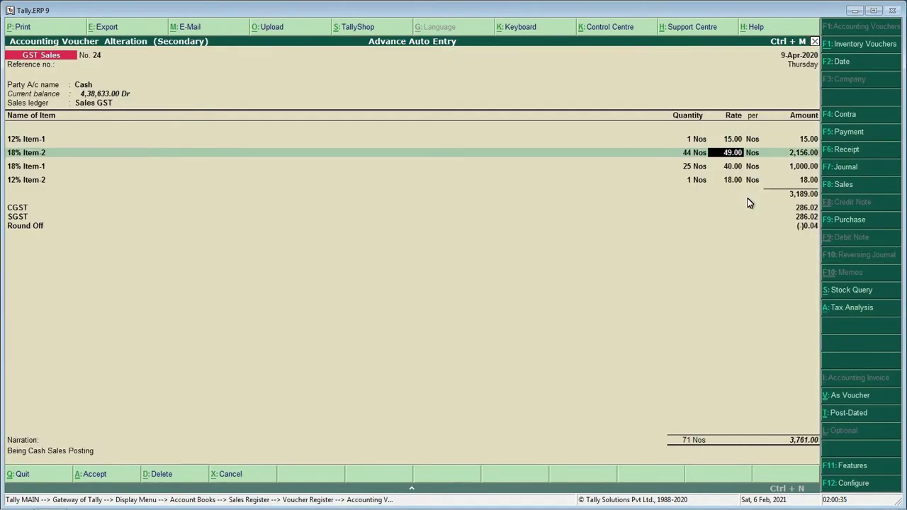
{"action": "key", "text": "Return"}
{"action": "key", "text": "Return"}
{"action": "key", "text": "Return"}
{"action": "key", "text": "Return"}
{"action": "key", "text": "Return"}
{"action": "key", "text": "Return"}
{"action": "key", "text": "Return"}
{"action": "key", "text": "Return"}
{"action": "key", "text": "Return"}
{"action": "key", "text": "Return"}
{"action": "key", "text": "Return"}
{"action": "key", "text": "Return"}
{"action": "key", "text": "Return"}
{"action": "key", "text": "Return"}
{"action": "key", "text": "Return"}
{"action": "key", "text": "Return"}
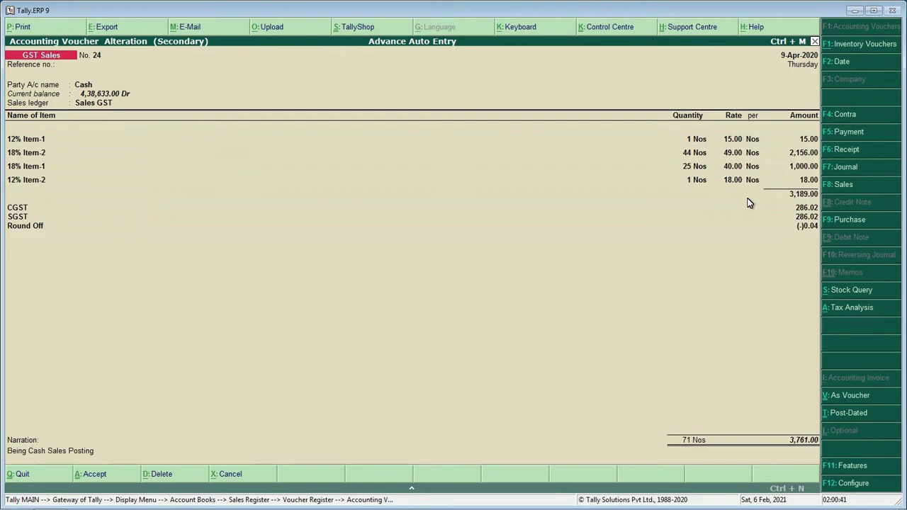
{"action": "key", "text": "Return"}
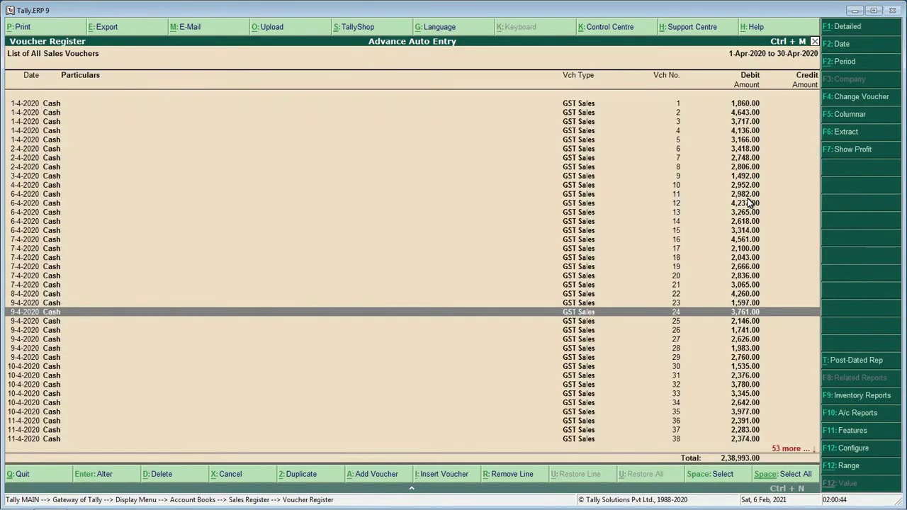
- Look through the remaining April sales vouchers, and leave the Sales Register for the Gateway of Tally
{"action": "key", "text": "Down"}
{"action": "key", "text": "Down"}
{"action": "key", "text": "Down"}
{"action": "key", "text": "Down"}
{"action": "key", "text": "Down"}
{"action": "key", "text": "Down"}
{"action": "key", "text": "Down"}
{"action": "key", "text": "Down"}
{"action": "key", "text": "Down"}
{"action": "key", "text": "Down"}
{"action": "key", "text": "Down"}
{"action": "key", "text": "Down"}
{"action": "key", "text": "Down"}
{"action": "key", "text": "Down"}
{"action": "key", "text": "Down"}
{"action": "key", "text": "Down"}
{"action": "key", "text": "Down"}
{"action": "key", "text": "Down"}
{"action": "key", "text": "Down"}
{"action": "key", "text": "Down"}
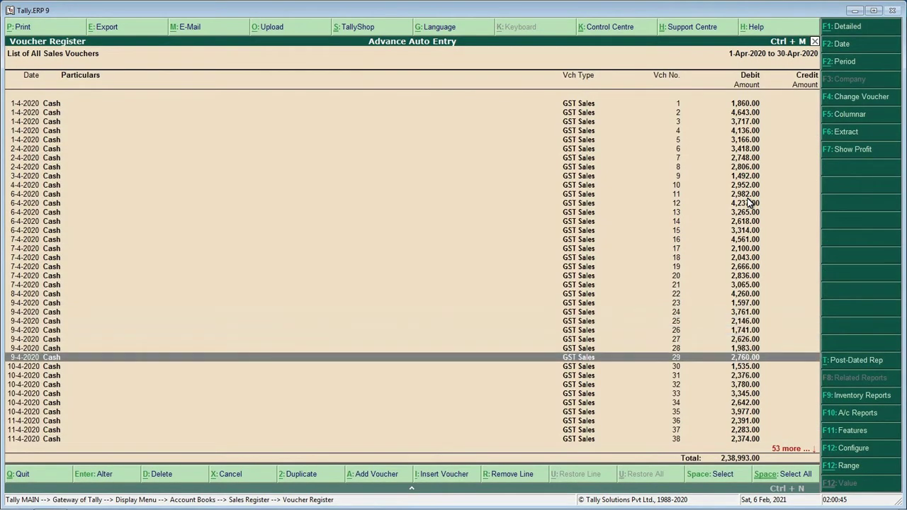
{"action": "key", "text": "Down"}
{"action": "key", "text": "Down"}
{"action": "key", "text": "Down"}
{"action": "key", "text": "Down"}
{"action": "key", "text": "Down"}
{"action": "key", "text": "Escape"}
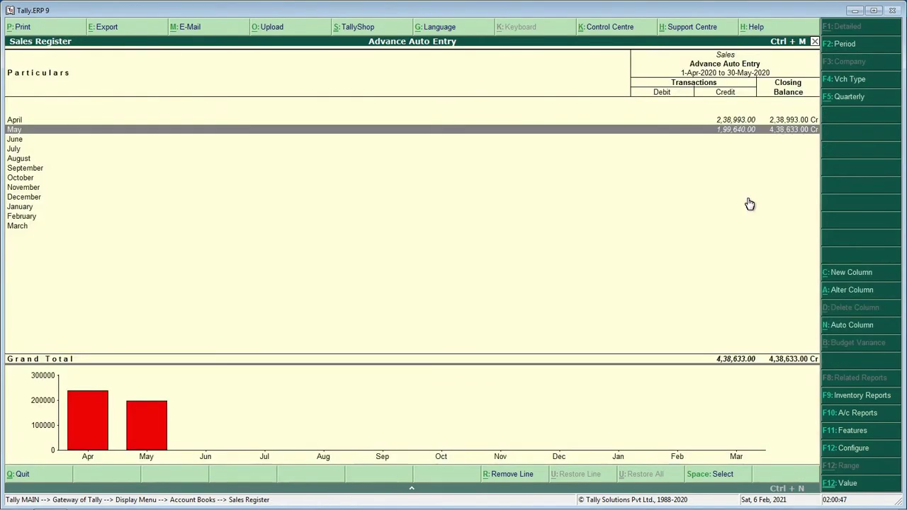
{"action": "key", "text": "Escape"}
{"action": "key", "text": "Escape"}
{"action": "key", "text": "Escape"}
{"action": "key", "text": "Escape"}
{"action": "key", "text": "Escape"}
- Open the Cash ledger from the account books and show its May 2020 vouchers in detailed form
{"action": "key", "text": "Down"}
{"action": "key", "text": "Down"}
{"action": "key", "text": "Down"}
{"action": "key", "text": "Down"}
{"action": "key", "text": "Down"}
{"action": "key", "text": "Down"}
{"action": "key", "text": "Down"}
{"action": "key", "text": "Down"}
{"action": "key", "text": "Down"}
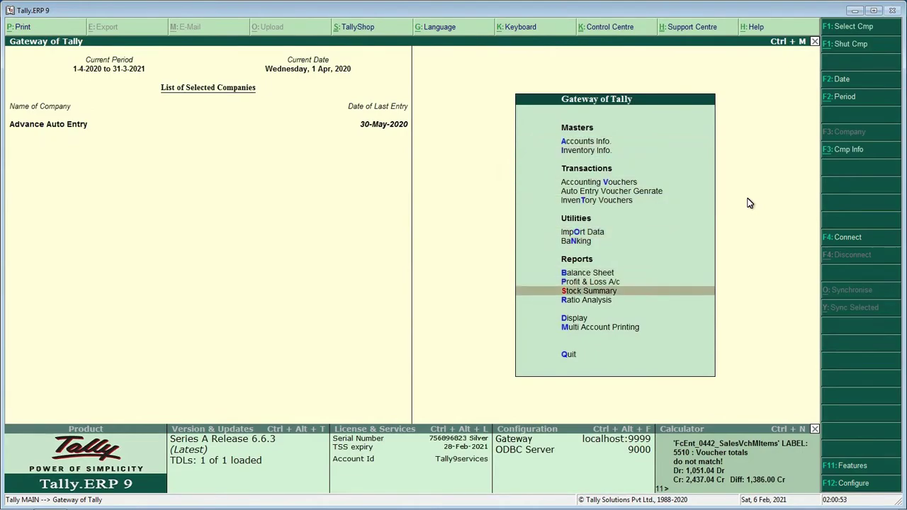
{"action": "key", "text": "Down"}
{"action": "key", "text": "Down"}
{"action": "key", "text": "Return"}
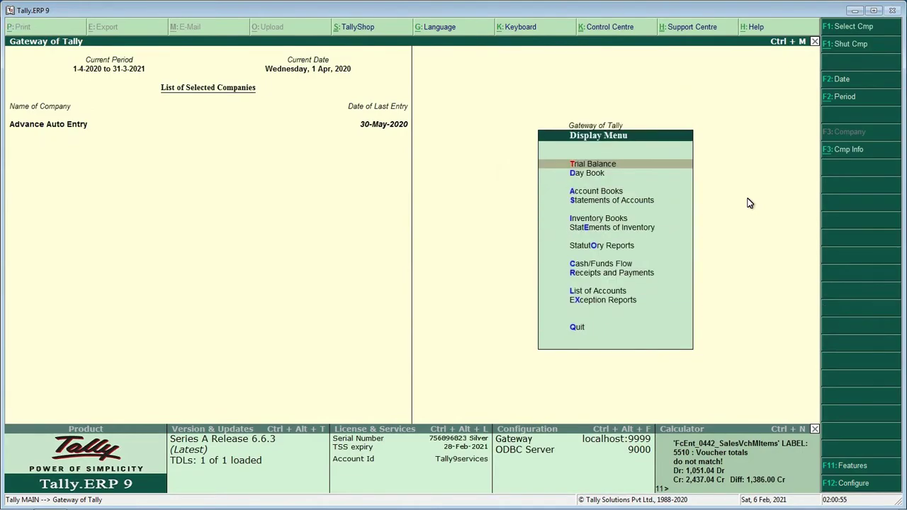
{"action": "key", "text": "Down"}
{"action": "key", "text": "Down"}
{"action": "key", "text": "Return"}
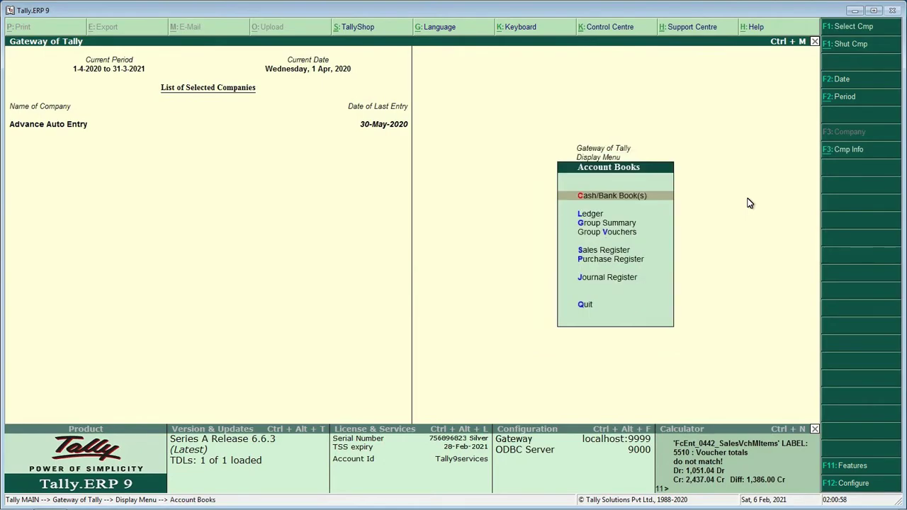
{"action": "key", "text": "Down"}
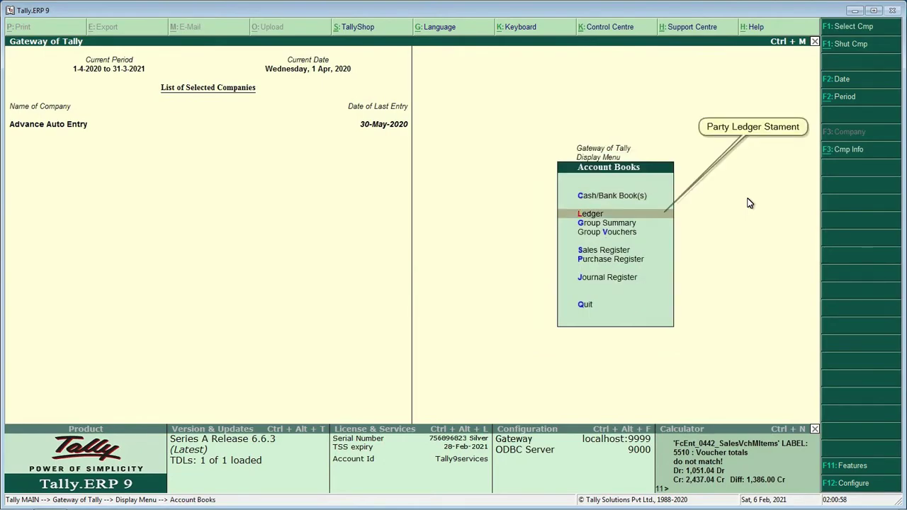
{"action": "key", "text": "Return"}
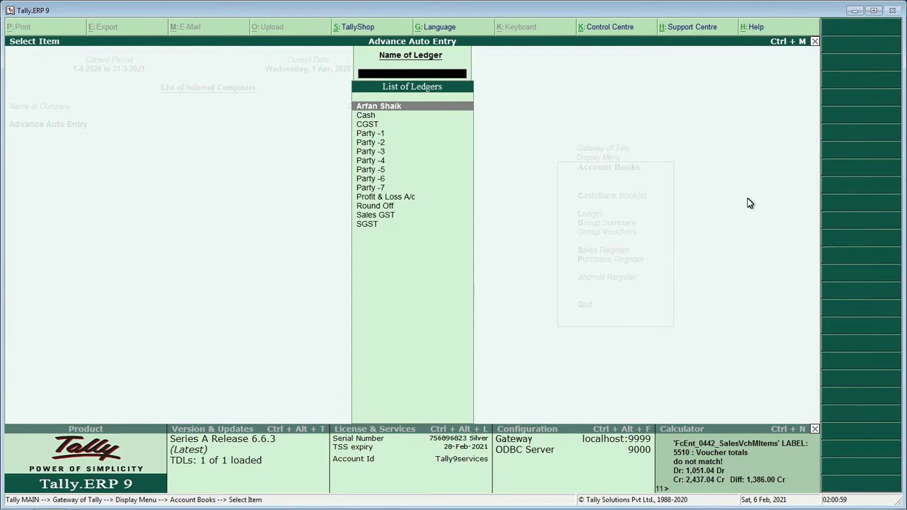
{"action": "key", "text": "Down"}
{"action": "key", "text": "Return"}
{"action": "key", "text": "Down"}
{"action": "key", "text": "Down"}
{"action": "key", "text": "Down"}
{"action": "key", "text": "alt+F1"}
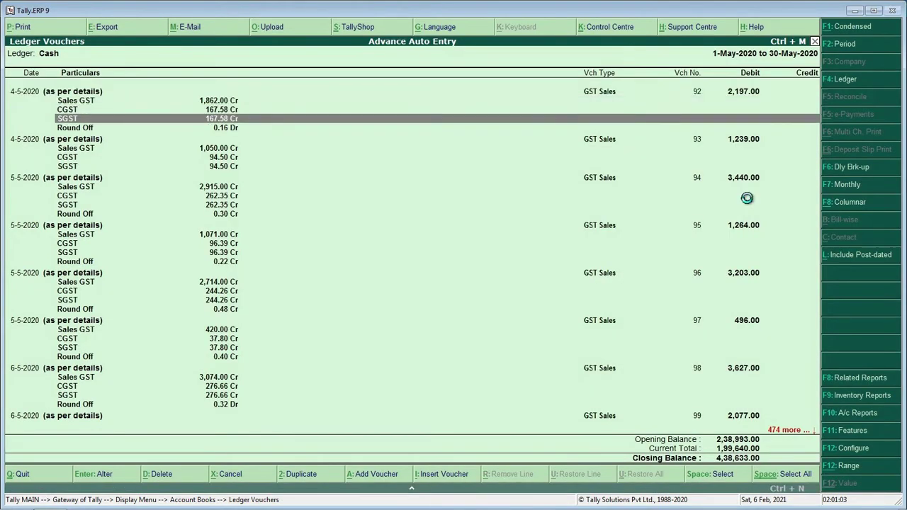
- Examine the Cash ledger's May 2020 GST Sales entries and balances, in detailed and condensed form
{"action": "key", "text": "Down"}
{"action": "key", "text": "Down"}
{"action": "key", "text": "Down"}
{"action": "key", "text": "Down"}
{"action": "key", "text": "Down"}
{"action": "key", "text": "Down"}
{"action": "key", "text": "Down"}
{"action": "key", "text": "Down"}
{"action": "key", "text": "Down"}
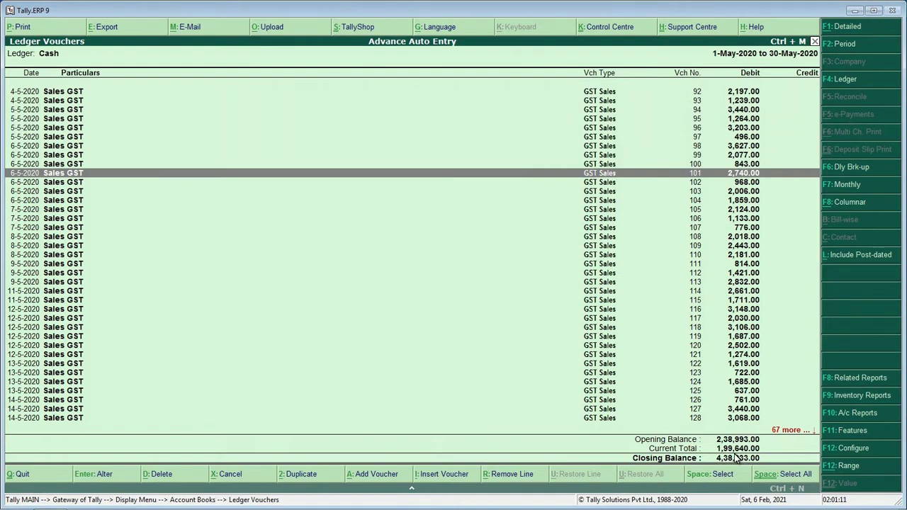
{"action": "key", "text": "Down"}
{"action": "key", "text": "Down"}
{"action": "key", "text": "Down"}
{"action": "key", "text": "Down"}
{"action": "key", "text": "Down"}
{"action": "key", "text": "Down"}
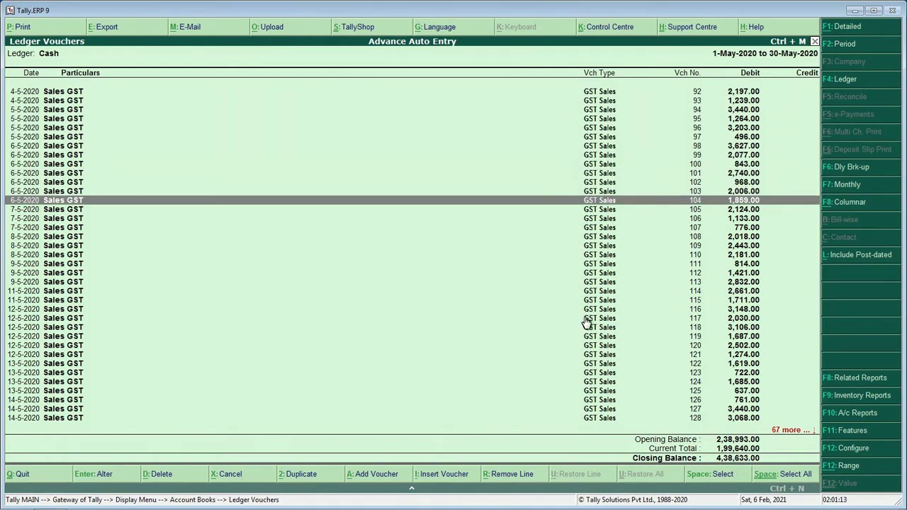
- Close the Cash ledger and return to the Display Menu
{"action": "key", "text": "Return"}
{"action": "key", "text": "Escape"}
{"action": "key", "text": "Return"}
{"action": "key", "text": "Escape"}
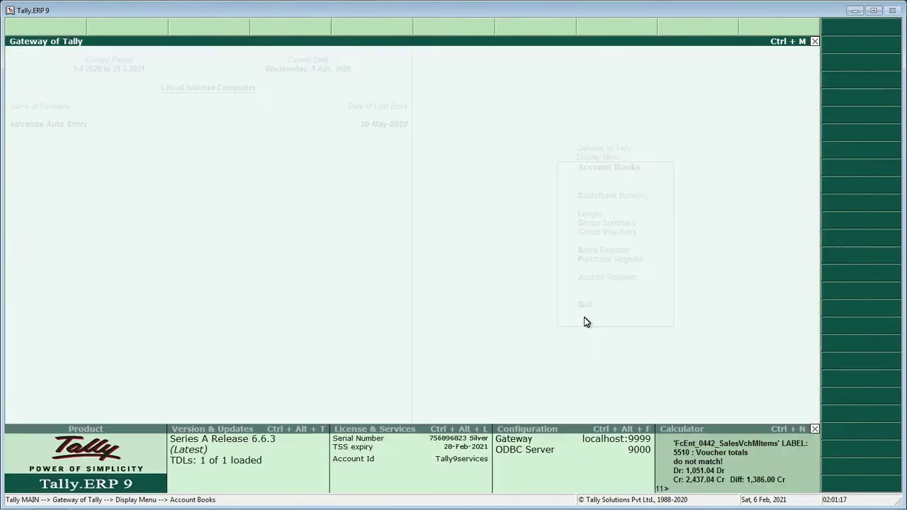
{"action": "key", "text": "Escape"}
{"action": "key", "text": "Escape"}
{"action": "key", "text": "Escape"}
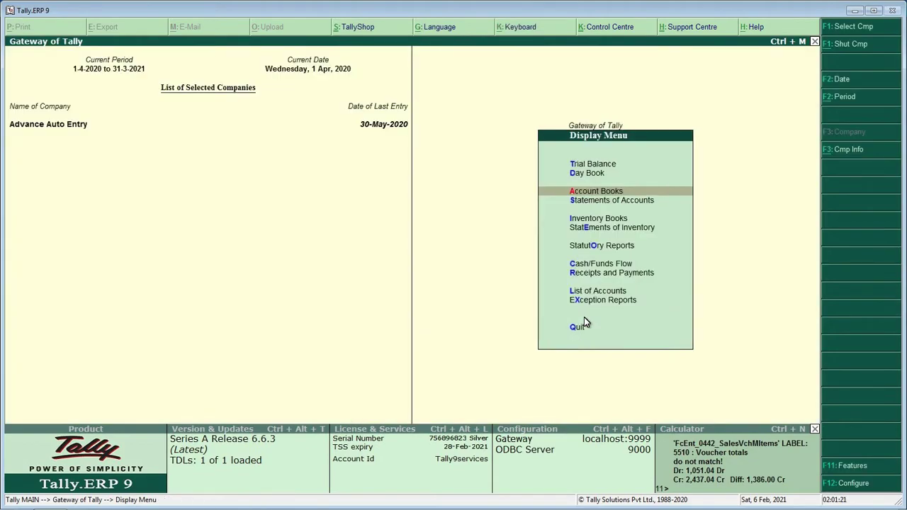
- Open the GSTR-1 report from the GST statutory reports
{"action": "key", "text": "Down"}
{"action": "key", "text": "Down"}
{"action": "key", "text": "Down"}
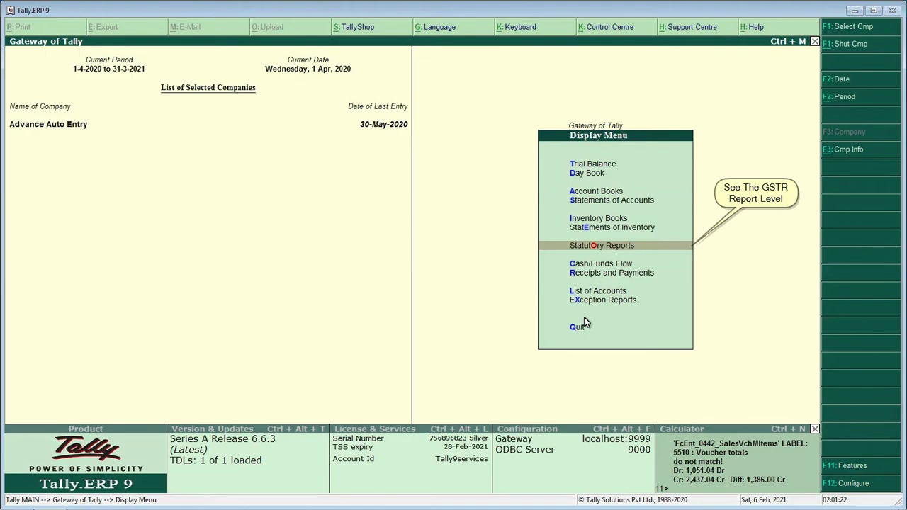
{"action": "key", "text": "Return"}
{"action": "key", "text": "Return"}
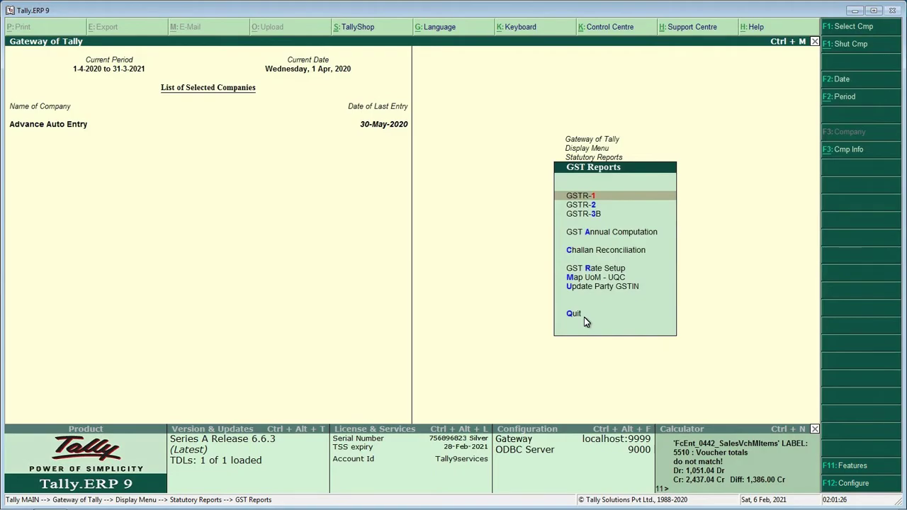
{"action": "key", "text": "Return"}
- Examine the April 2020 GSTR-1 returns summary, including the incomplete/mismatch line and the B2C(Small) Invoices row
{"action": "key", "text": "Down"}
{"action": "key", "text": "Down"}
{"action": "key", "text": "Down"}
{"action": "key", "text": "Down"}
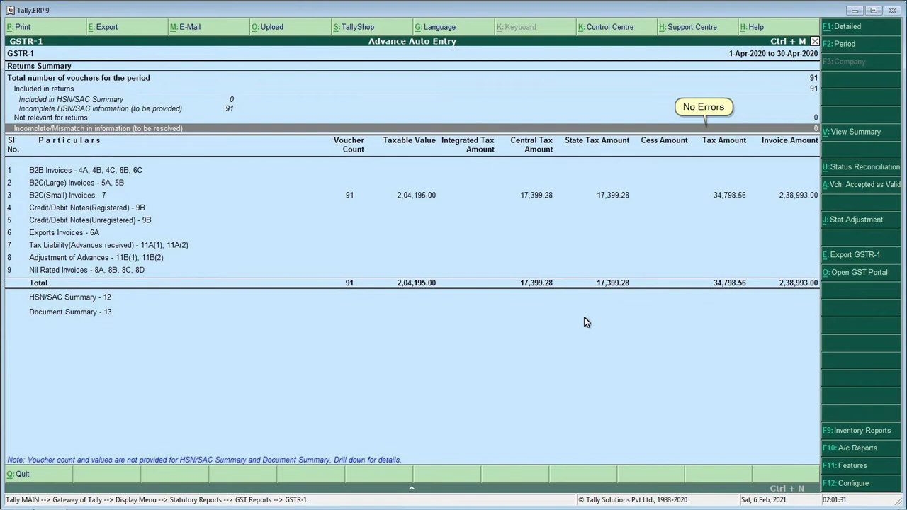
{"action": "key", "text": "Down"}
{"action": "key", "text": "Down"}
{"action": "key", "text": "Down"}
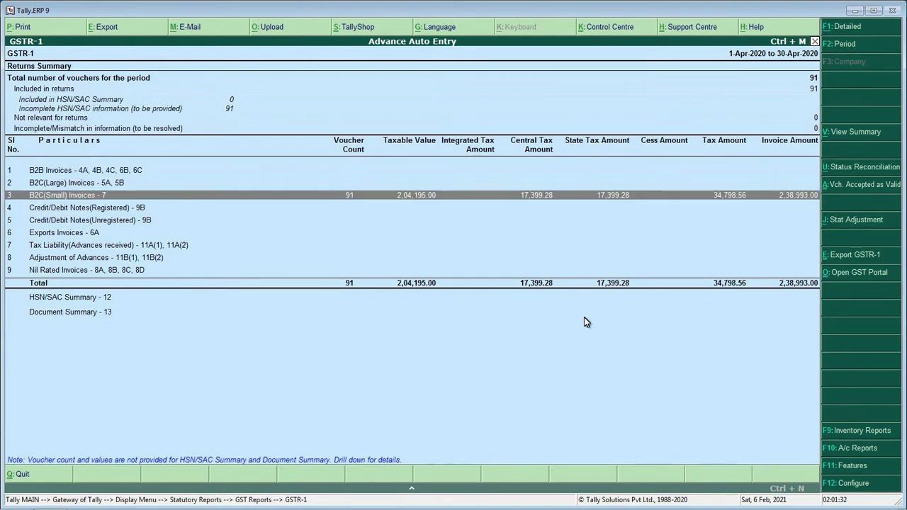
{"action": "key", "text": "Up"}
{"action": "key", "text": "Up"}
{"action": "key", "text": "Up"}
{"action": "key", "text": "Down"}
{"action": "key", "text": "Down"}
{"action": "key", "text": "Down"}
- View the April B2C(Small) Invoices breakdown by tax rate, and return to the GSTR-1 summary
{"action": "key", "text": "Return"}
{"action": "key", "text": "Down"}
{"action": "key", "text": "Up"}
{"action": "key", "text": "Down"}
{"action": "key", "text": "Up"}
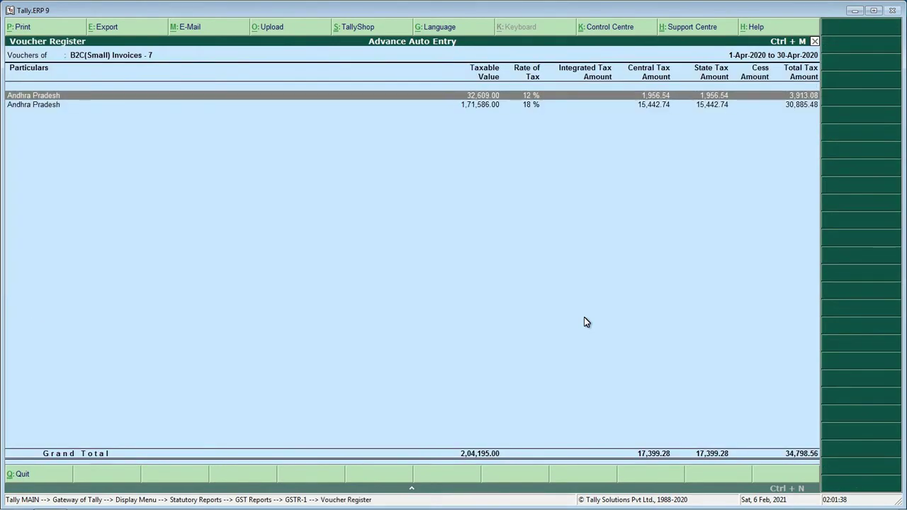
{"action": "key", "text": "Escape"}
- Set the GSTR-1 report period to 1-4-2020 through 30-5-2020
{"action": "key", "text": "F2"}
{"action": "type", "text": "1.4"}
{"action": "key", "text": "Return"}
{"action": "type", "text": "3"}
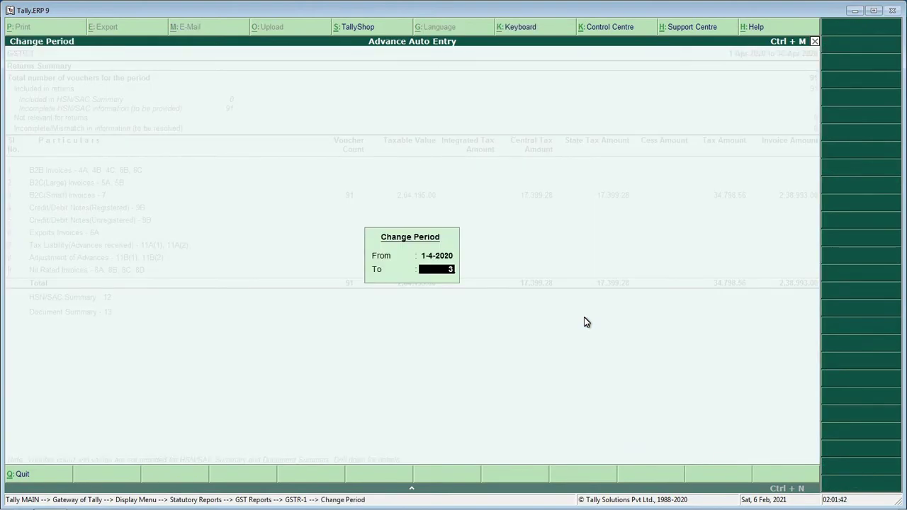
{"action": "type", "text": "0.5"}
{"action": "key", "text": "Return"}
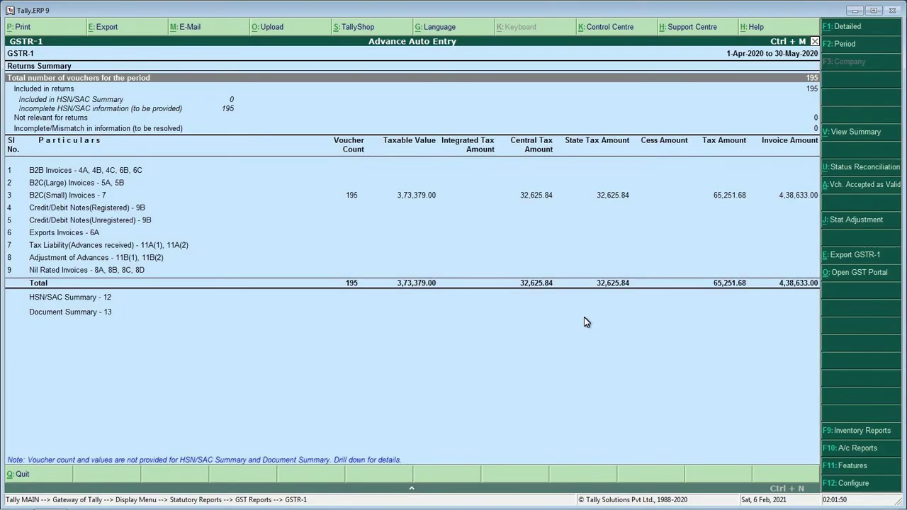
- Check the incomplete/mismatch line for the new period and open the B2C(Small) Invoices breakdown by tax rate
{"action": "key", "text": "Down"}
{"action": "key", "text": "Down"}
{"action": "key", "text": "Down"}
{"action": "key", "text": "Down"}
{"action": "key", "text": "Down"}
{"action": "key", "text": "Down"}
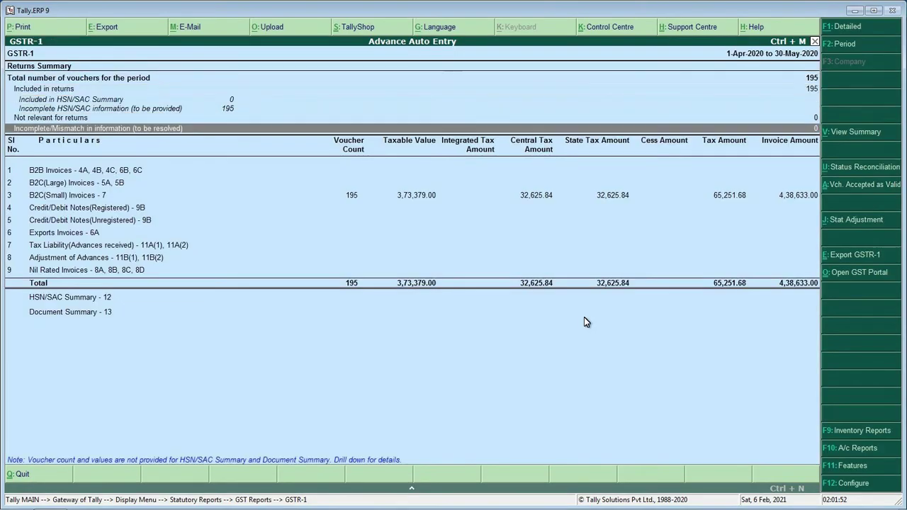
{"action": "key", "text": "Return"}
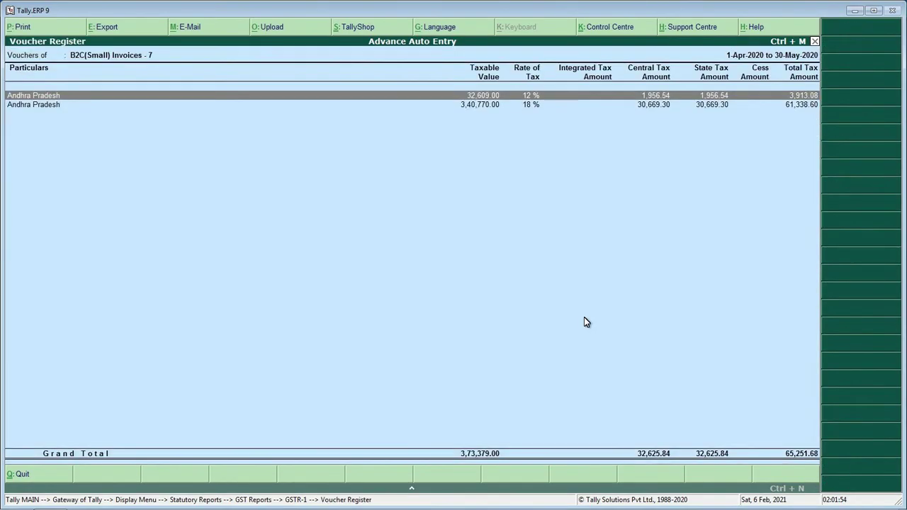
{"action": "key", "text": "Down"}
{"action": "key", "text": "Up"}
{"action": "key", "text": "Down"}
{"action": "key", "text": "Up"}
- Open the 12% Andhra Pradesh entry and look through its GST Sales vouchers down to voucher 42
{"action": "key", "text": "Return"}
{"action": "key", "text": "Down"}
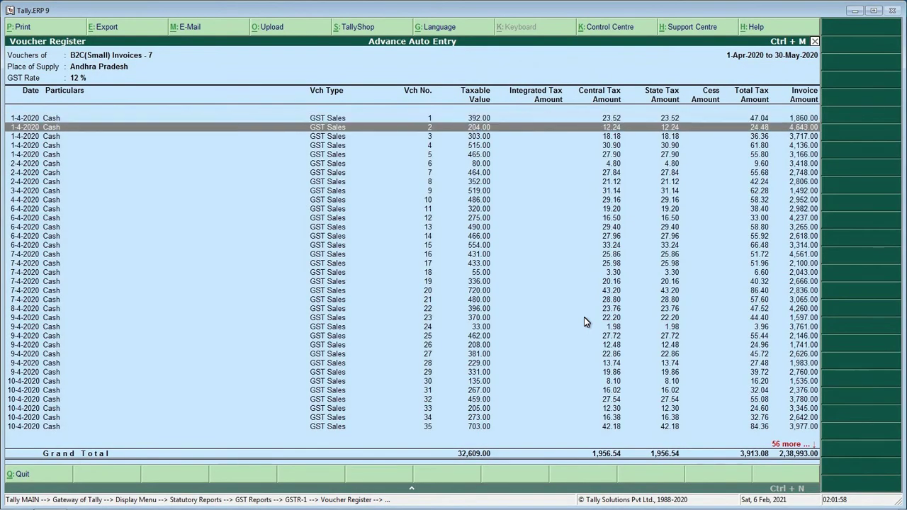
{"action": "key", "text": "Down"}
{"action": "key", "text": "Down"}
{"action": "key", "text": "Down"}
{"action": "key", "text": "Down"}
{"action": "key", "text": "Down"}
{"action": "key", "text": "Down"}
{"action": "key", "text": "Down"}
{"action": "key", "text": "Down"}
{"action": "key", "text": "Down"}
{"action": "key", "text": "Down"}
{"action": "key", "text": "Down"}
{"action": "key", "text": "Down"}
{"action": "key", "text": "Down"}
{"action": "key", "text": "Down"}
{"action": "key", "text": "Down"}
{"action": "key", "text": "Down"}
{"action": "key", "text": "Down"}
{"action": "key", "text": "Down"}
{"action": "key", "text": "Down"}
{"action": "key", "text": "Down"}
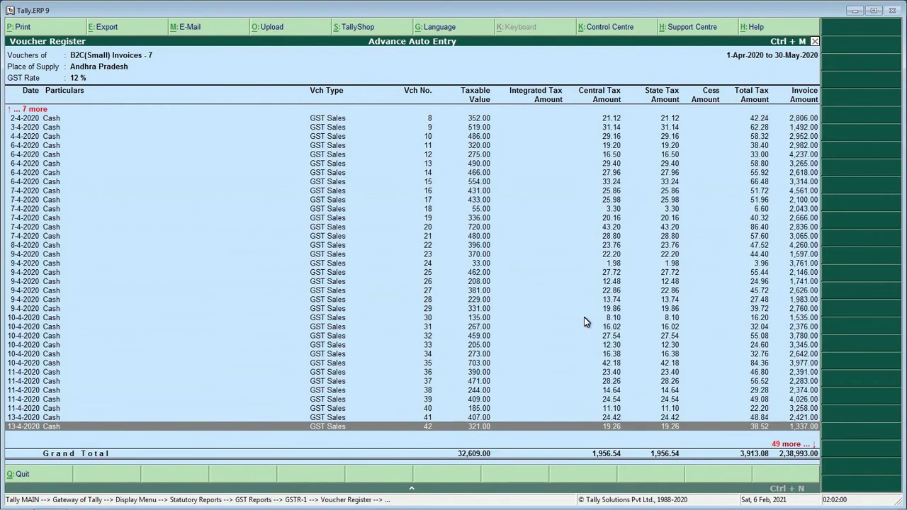
- View the items and tax lines of voucher 42, close it unchanged and return to the tax rate breakdown
{"action": "key", "text": "Return"}
{"action": "key", "text": "Escape"}
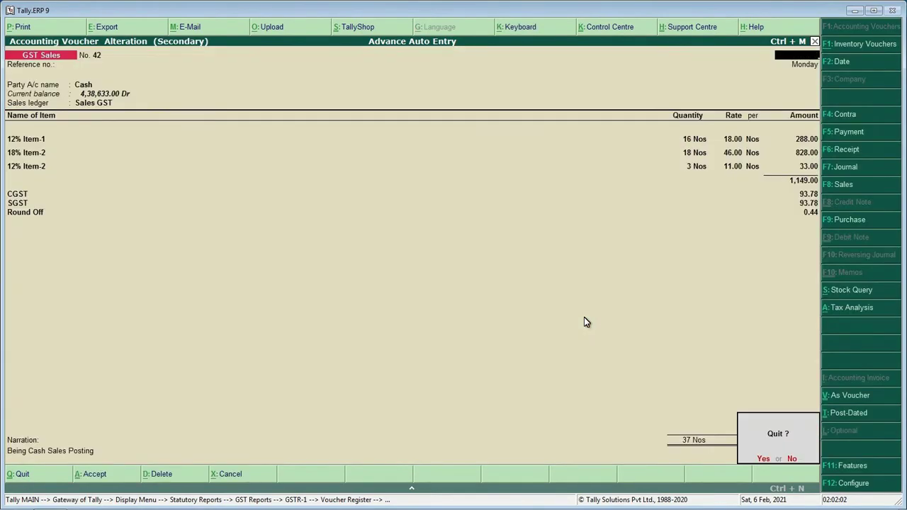
{"action": "key", "text": "Return"}
{"action": "key", "text": "Escape"}
- Open the 18% Andhra Pradesh entry and look through its GST Sales vouchers down to voucher 75
{"action": "key", "text": "Down"}
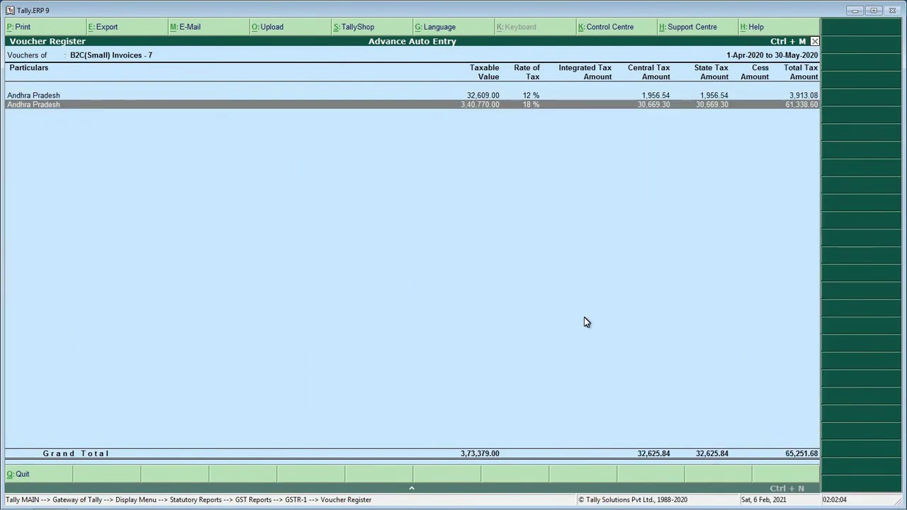
{"action": "key", "text": "Return"}
{"action": "key", "text": "Down"}
{"action": "key", "text": "Down"}
{"action": "key", "text": "Down"}
{"action": "key", "text": "Down"}
{"action": "key", "text": "Down"}
{"action": "key", "text": "Down"}
{"action": "key", "text": "Down"}
{"action": "key", "text": "Down"}
{"action": "key", "text": "Down"}
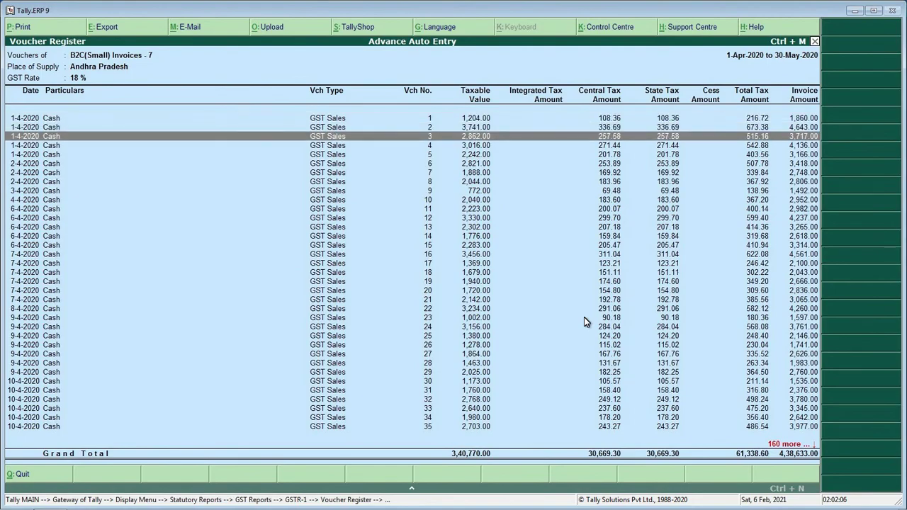
{"action": "key", "text": "Down"}
{"action": "key", "text": "Down"}
{"action": "key", "text": "Down"}
{"action": "key", "text": "Down"}
{"action": "key", "text": "Down"}
{"action": "key", "text": "Down"}
{"action": "key", "text": "Down"}
{"action": "key", "text": "Down"}
{"action": "key", "text": "Down"}
{"action": "key", "text": "Down"}
{"action": "key", "text": "Down"}
{"action": "key", "text": "Down"}
{"action": "key", "text": "Down"}
{"action": "key", "text": "Down"}
{"action": "key", "text": "Down"}
{"action": "key", "text": "Down"}
{"action": "key", "text": "Down"}
{"action": "key", "text": "Down"}
{"action": "key", "text": "Down"}
{"action": "key", "text": "Down"}
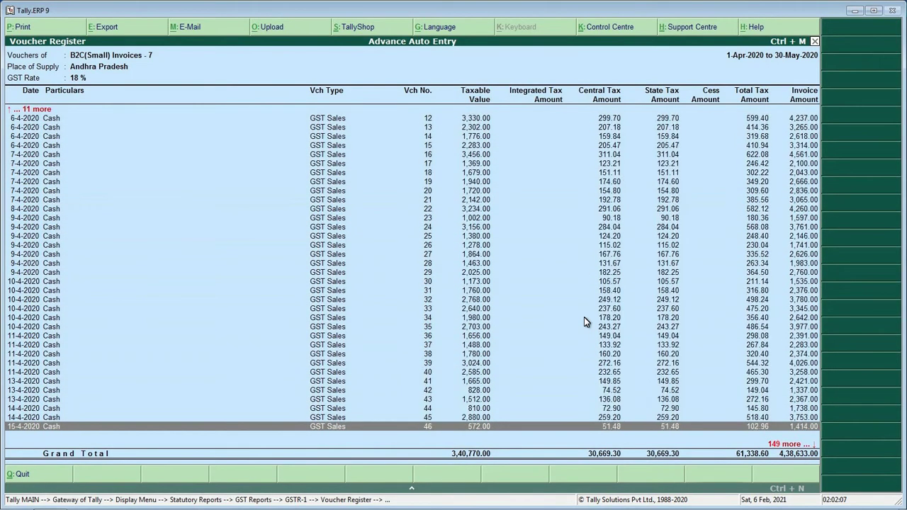
{"action": "key", "text": "Down"}
{"action": "key", "text": "Down"}
{"action": "key", "text": "Down"}
{"action": "key", "text": "Down"}
{"action": "key", "text": "Down"}
{"action": "key", "text": "Down"}
{"action": "key", "text": "Down"}
{"action": "key", "text": "Down"}
{"action": "key", "text": "Down"}
{"action": "key", "text": "Down"}
{"action": "key", "text": "Down"}
{"action": "key", "text": "Down"}
{"action": "key", "text": "Down"}
{"action": "key", "text": "Down"}
{"action": "key", "text": "Down"}
{"action": "key", "text": "Down"}
{"action": "key", "text": "Down"}
{"action": "key", "text": "Down"}
{"action": "key", "text": "Down"}
{"action": "key", "text": "Down"}
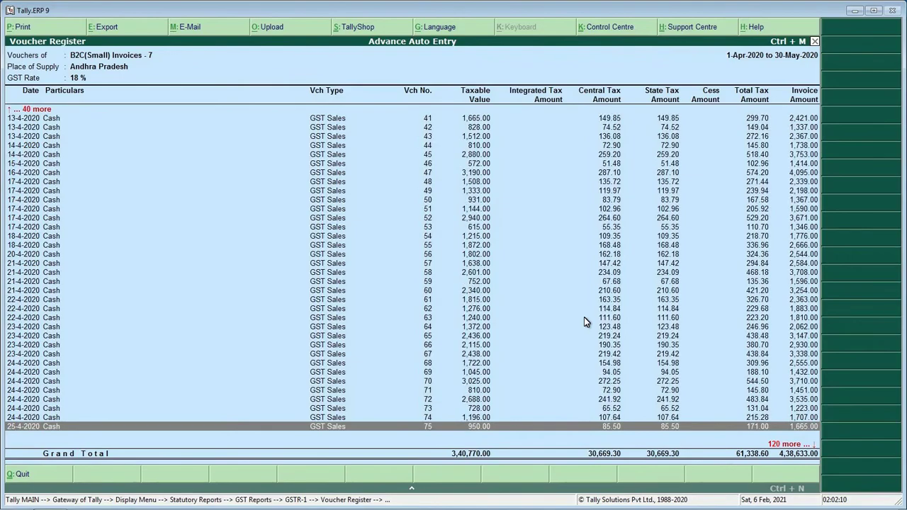
- View voucher 75 from the 18% list, close it and return to the tax rate breakdown
{"action": "key", "text": "Return"}
{"action": "key", "text": "Escape"}
{"action": "key", "text": "Escape"}
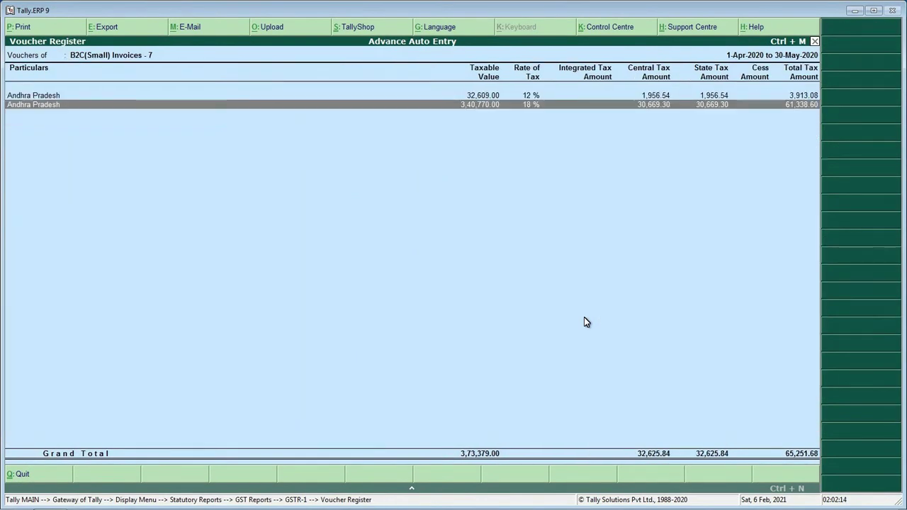
- Return to the GSTR-1 summary and switch it to the detailed view
{"action": "key", "text": "Escape"}
{"action": "key", "text": "Down"}
{"action": "key", "text": "Down"}
{"action": "key", "text": "Down"}
{"action": "key", "text": "Down"}
{"action": "key", "text": "alt+F1"}
- Examine the rows of the detailed GSTR-1 summary for 1-Apr-2020 to 30-May-2020
{"action": "key", "text": "Up"}
{"action": "key", "text": "Up"}
{"action": "key", "text": "Up"}
{"action": "key", "text": "Up"}
{"action": "key", "text": "Up"}
{"action": "key", "text": "Up"}
{"action": "key", "text": "Up"}
{"action": "key", "text": "Up"}
{"action": "key", "text": "Up"}
{"action": "key", "text": "Up"}
{"action": "key", "text": "Up"}
{"action": "key", "text": "Up"}
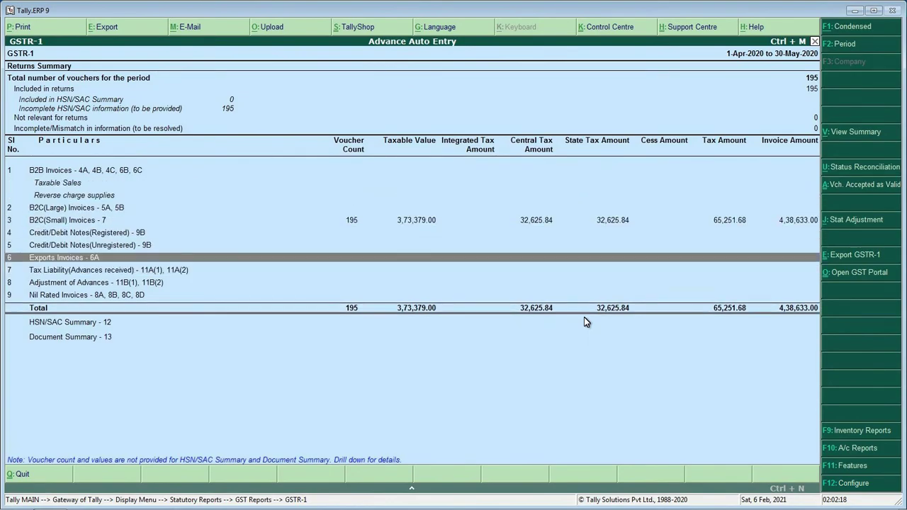
{"action": "key", "text": "Down"}
{"action": "key", "text": "Down"}
{"action": "key", "text": "Down"}
{"action": "key", "text": "Down"}
{"action": "key", "text": "Down"}
{"action": "key", "text": "Down"}
{"action": "key", "text": "Down"}
{"action": "key", "text": "Down"}
{"action": "key", "text": "Down"}
{"action": "key", "text": "Down"}
{"action": "key", "text": "Down"}
{"action": "key", "text": "Down"}
{"action": "key", "text": "Down"}
{"action": "key", "text": "Down"}
{"action": "key", "text": "Down"}
{"action": "key", "text": "Down"}
{"action": "key", "text": "Down"}
{"action": "key", "text": "Down"}
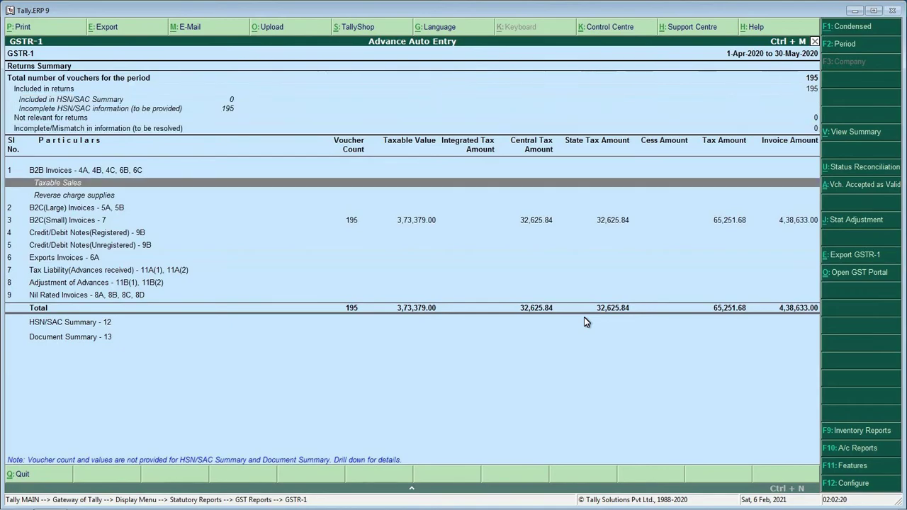
- Look back over the GSTR-1 return tables up to Tax Liability (Advances received) and close the report
{"action": "key", "text": "Up"}
{"action": "key", "text": "Up"}
{"action": "key", "text": "Up"}
{"action": "key", "text": "Up"}
{"action": "key", "text": "Up"}
{"action": "key", "text": "Up"}
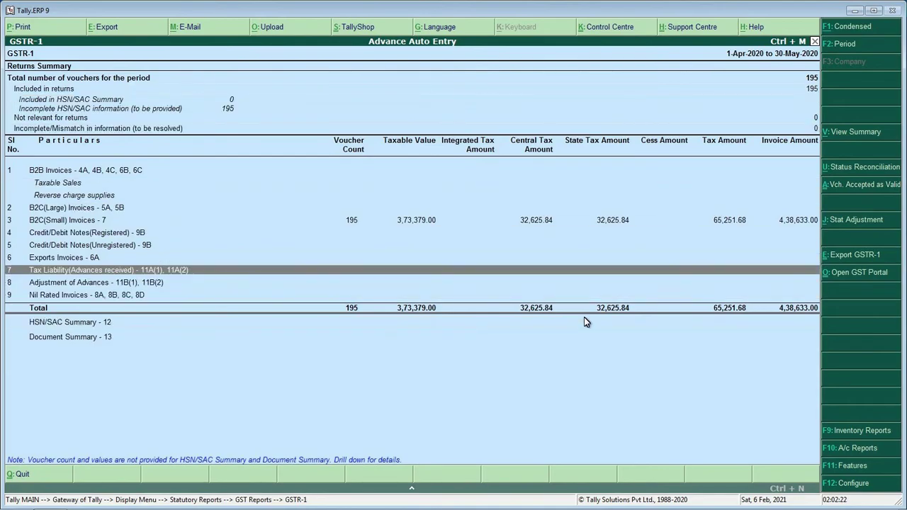
{"action": "key", "text": "Escape"}
- Open the GSTR-3B report from the GST reports
{"action": "key", "text": "Down"}
{"action": "key", "text": "Down"}
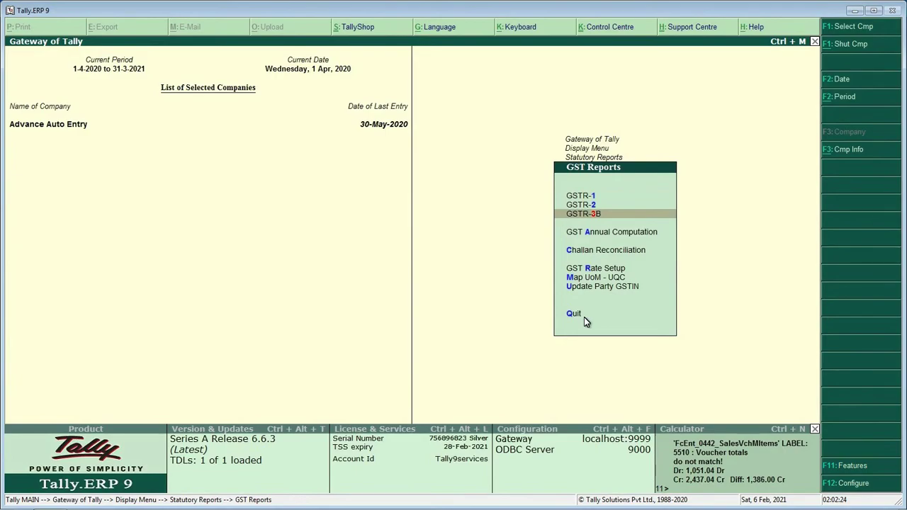
{"action": "key", "text": "Return"}
- Expand table 3.1, Outward supplies and inward supplies liable to reverse charge, in the GSTR-3B report
{"action": "key", "text": "Down"}
{"action": "key", "text": "Down"}
{"action": "key", "text": "Down"}
{"action": "key", "text": "Down"}
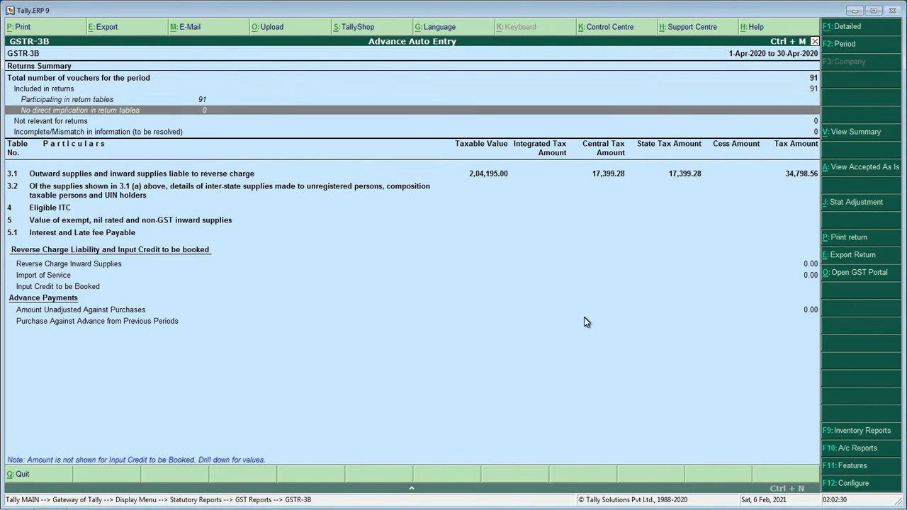
{"action": "key", "text": "Down"}
{"action": "key", "text": "Up"}
{"action": "key", "text": "shift+Return"}
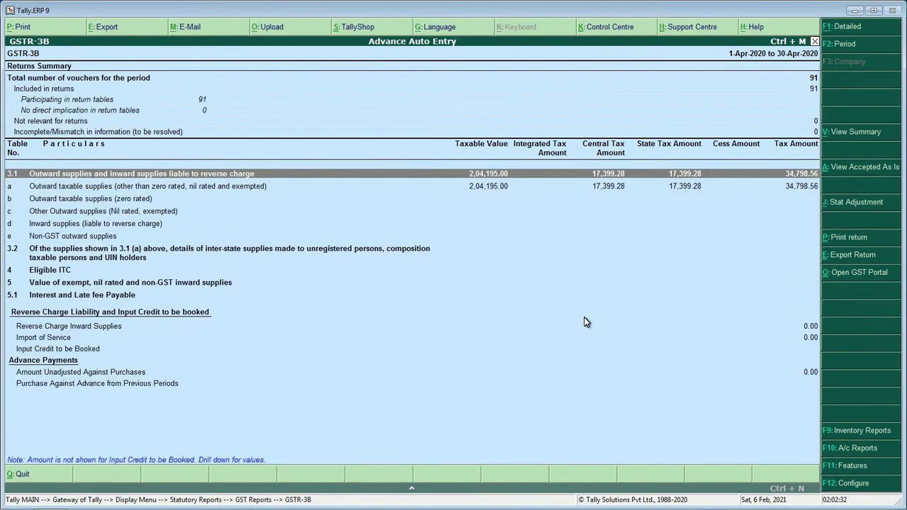
- Review the supply category breakdown under table 3.1 of the GSTR-3B report and collapse it again
{"action": "key", "text": "Down"}
{"action": "key", "text": "Down"}
{"action": "key", "text": "Up"}
{"action": "key", "text": "Up"}
{"action": "key", "text": "Up"}
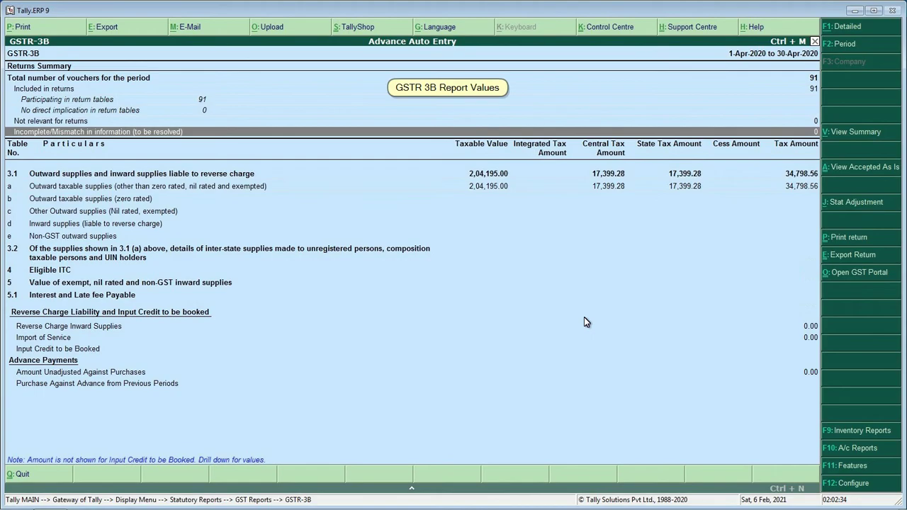
{"action": "key", "text": "Down"}
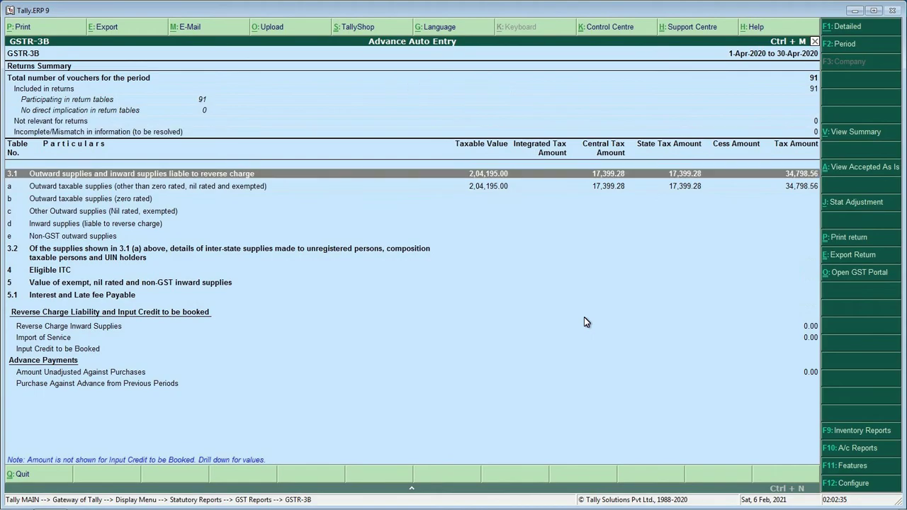
{"action": "key", "text": "shift+Return"}
- Close the GSTR-3B report, back out to the Gateway of Tally and quit Tally.ERP 9, confirming the exit
{"action": "key", "text": "Escape"}
{"action": "key", "text": "Escape"}
{"action": "key", "text": "Escape"}
{"action": "key", "text": "Escape"}
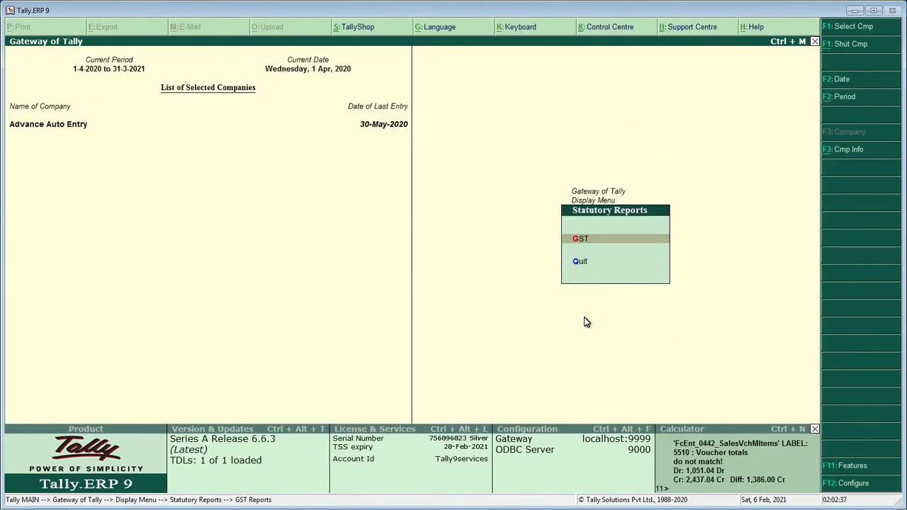
{"action": "key", "text": "Escape"}
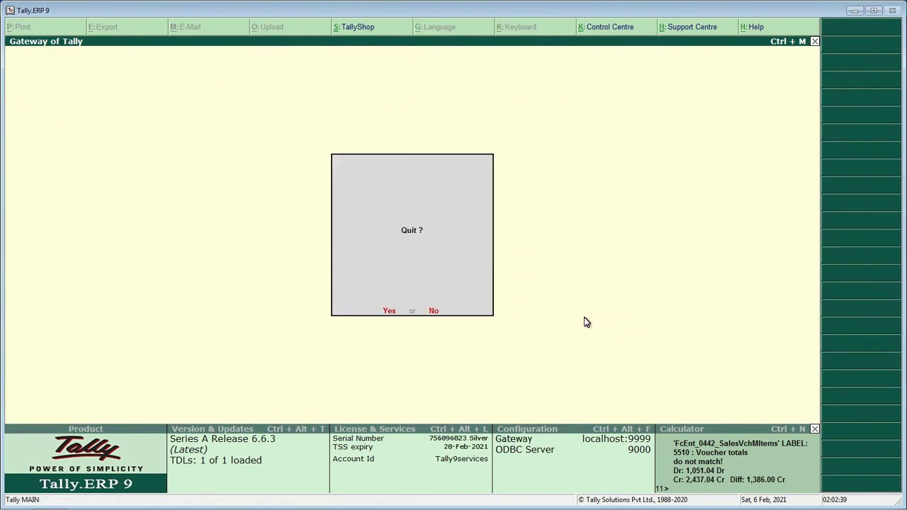
{"action": "key", "text": "Return"}
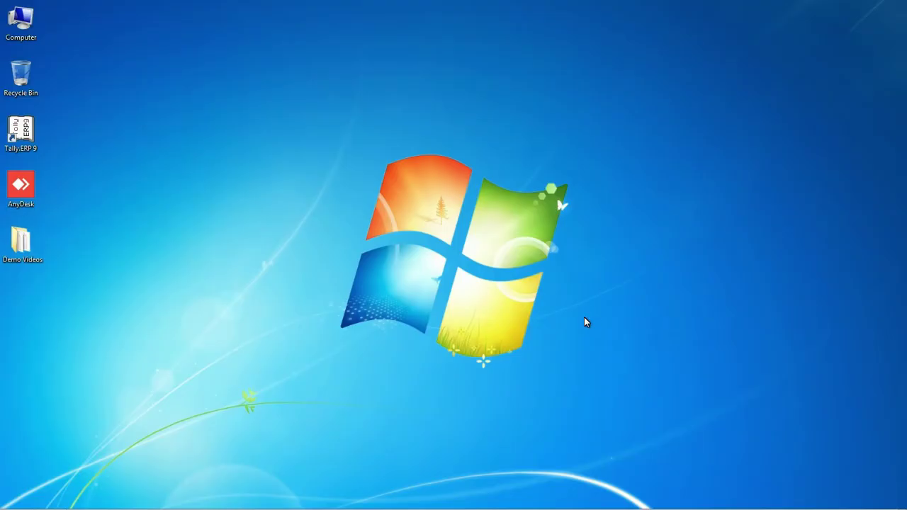